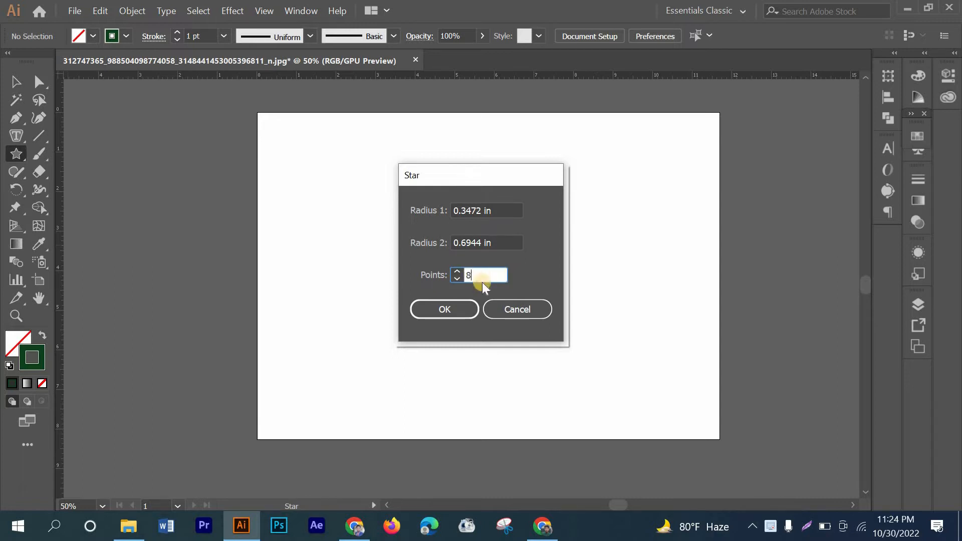
Create an eight-pointed star with radii 0.3472 in and 0.6944 in, and enlarge it to about 5.9 in wide near the artboard's middle
click(444, 309)
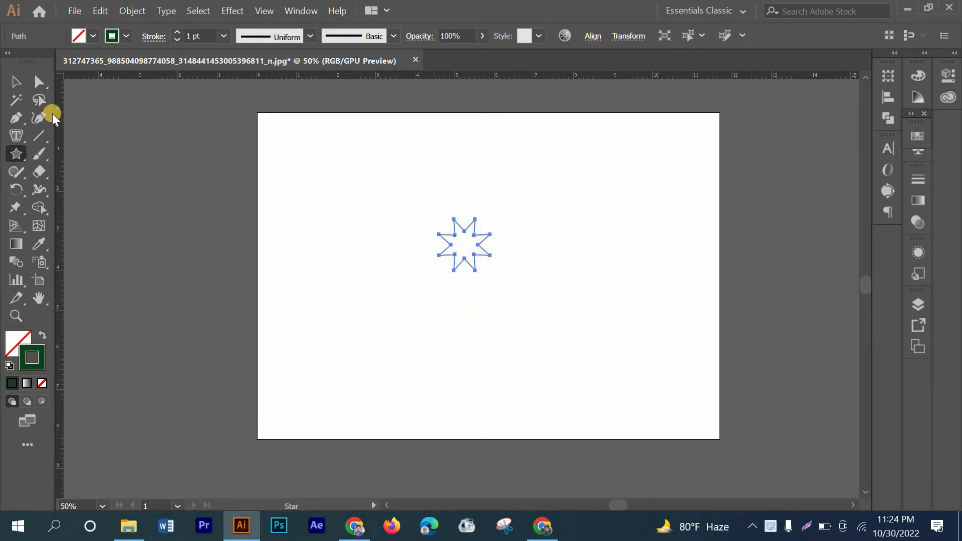
click(16, 83)
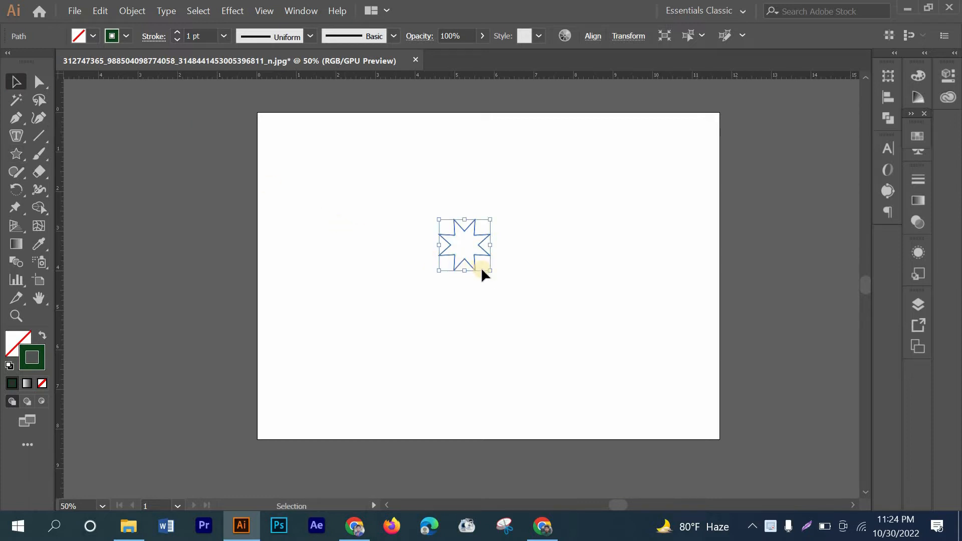
drag(489, 270, 582, 362)
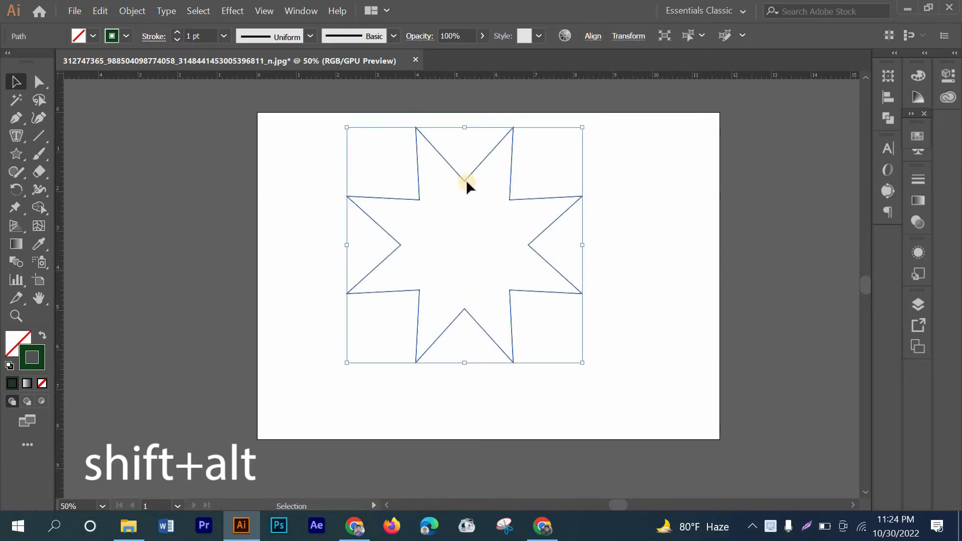
drag(466, 176, 467, 203)
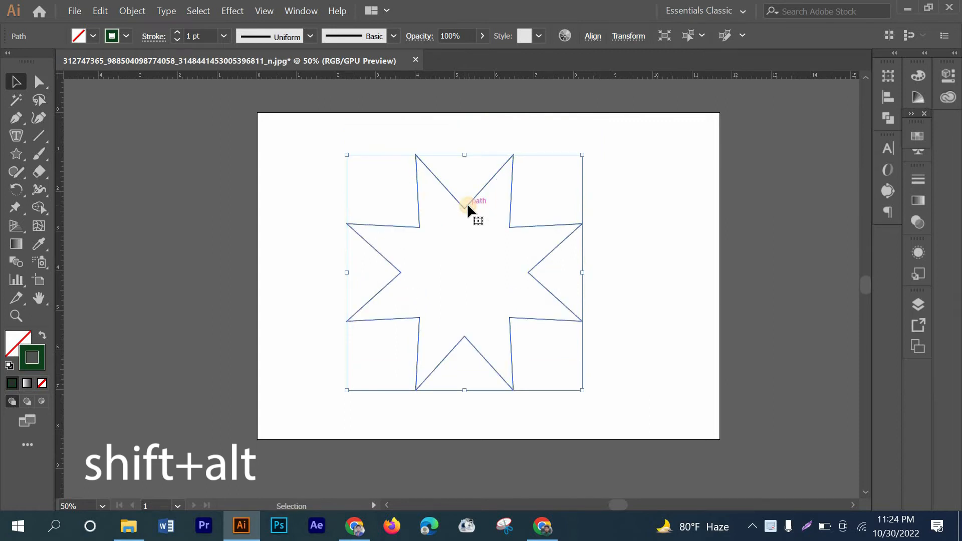
Round only the star's eight inner corners together to a radius of about 1.66 in, leaving the outer points sharp
click(39, 82)
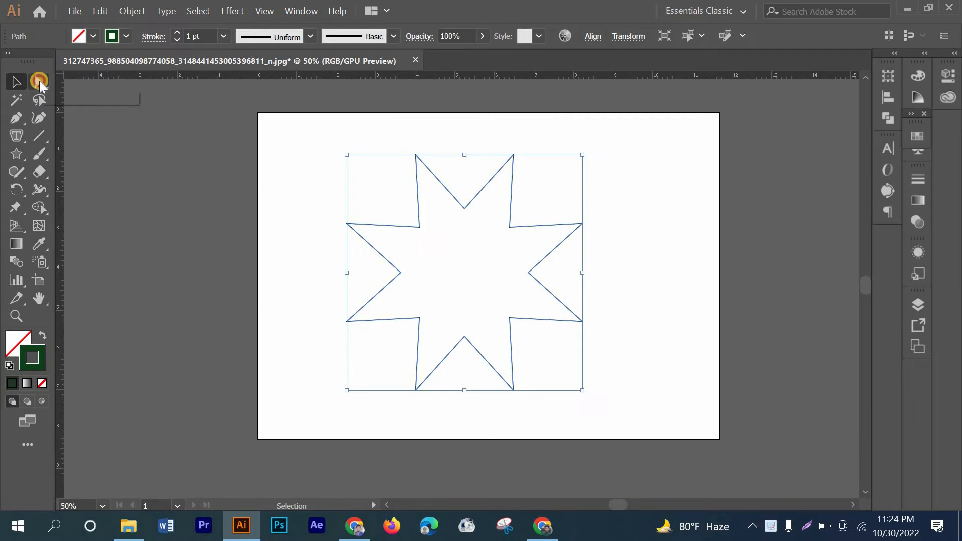
key(shift)
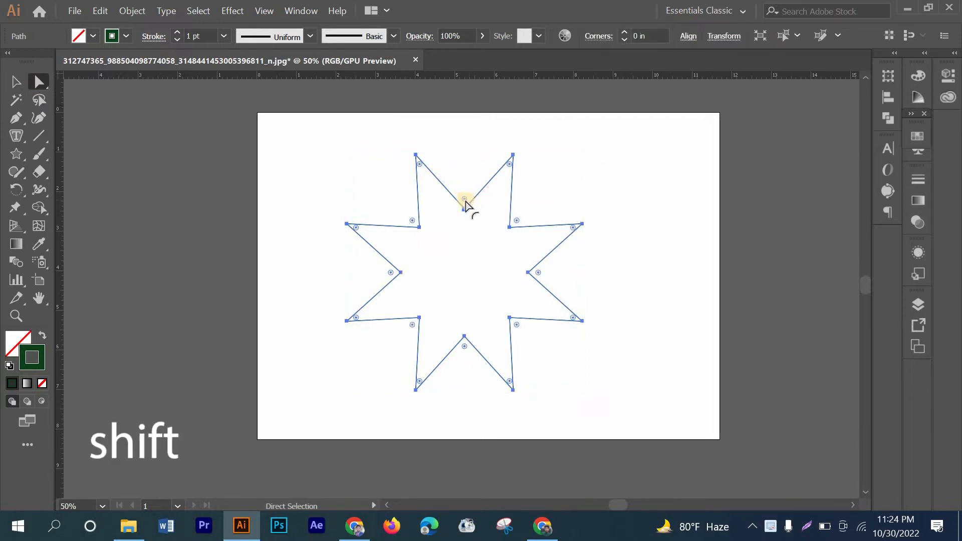
click(465, 201)
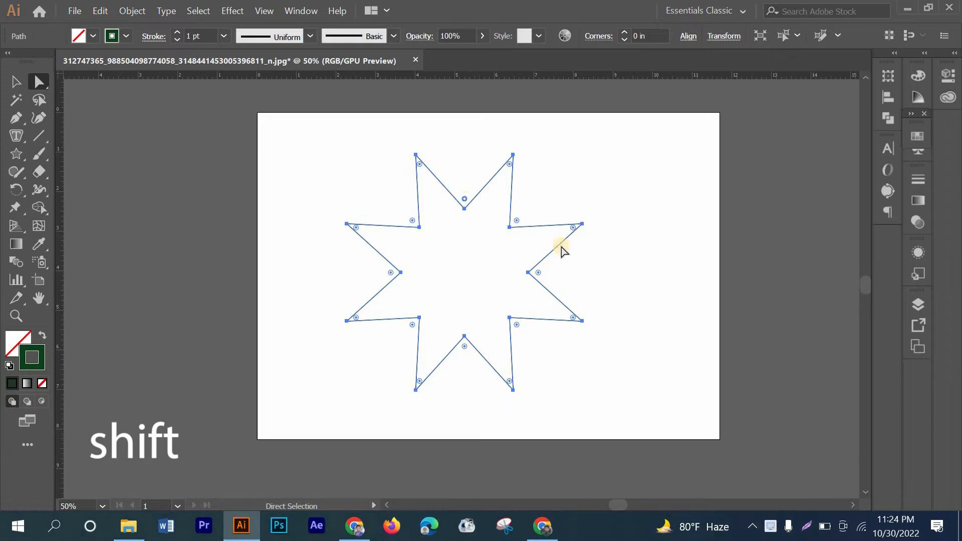
shift+click(517, 221)
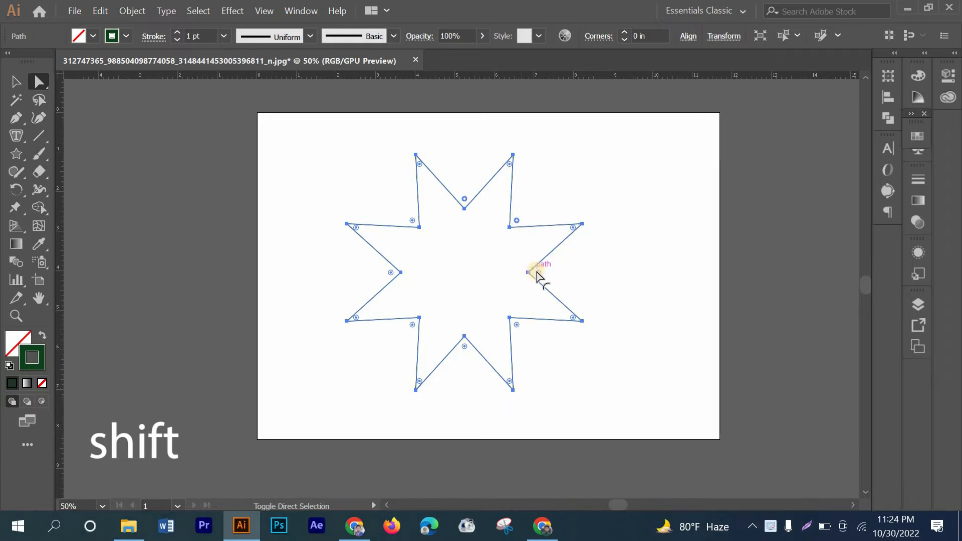
shift+click(536, 273)
shift+click(516, 324)
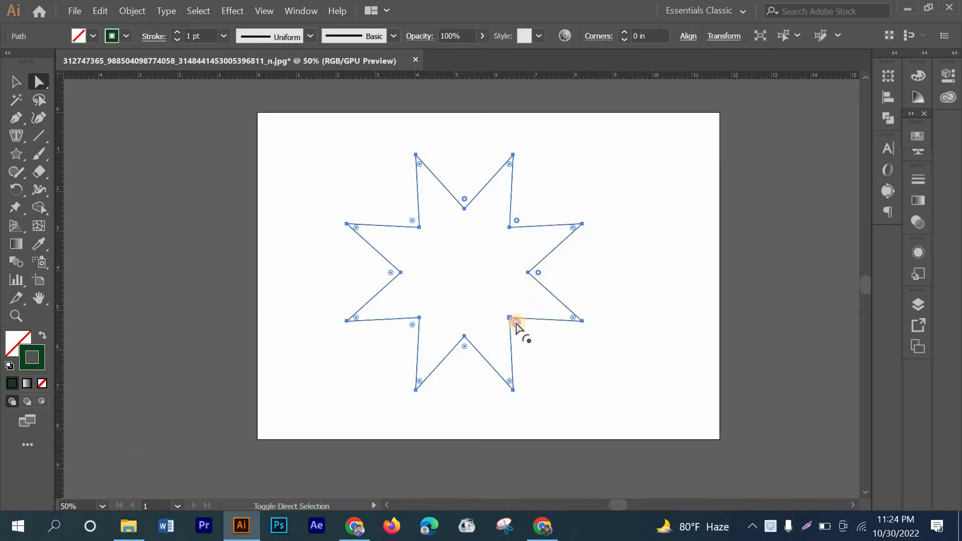
shift+click(464, 345)
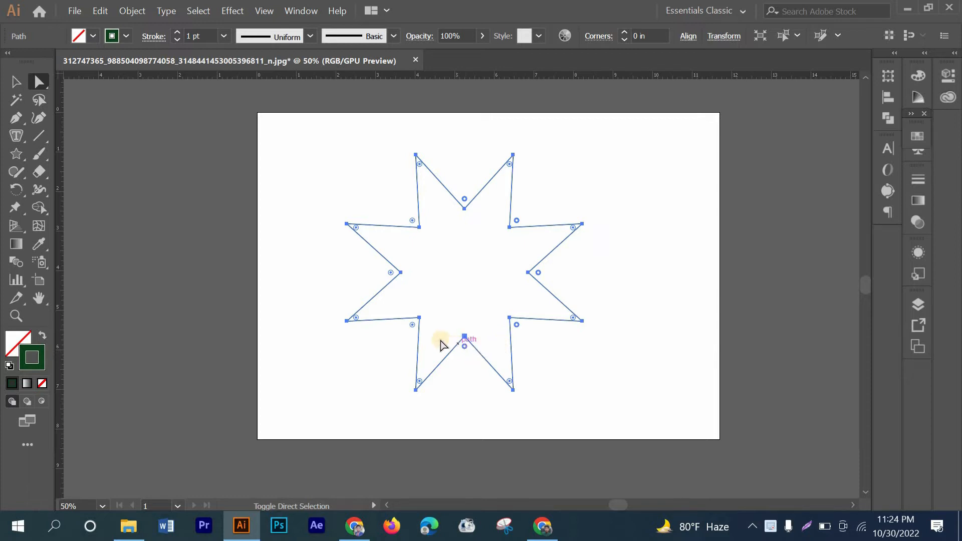
shift+click(410, 325)
shift+click(391, 273)
shift+click(412, 222)
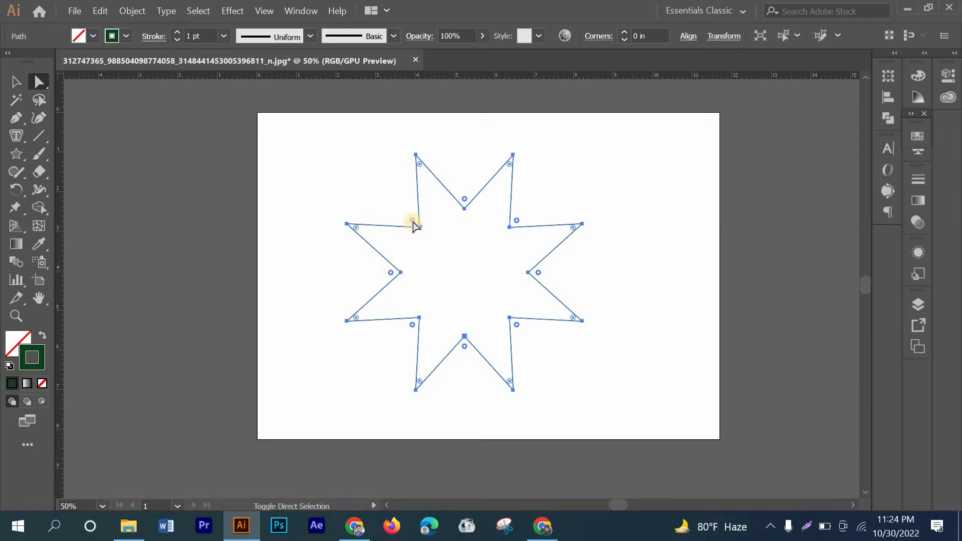
shift+click(464, 199)
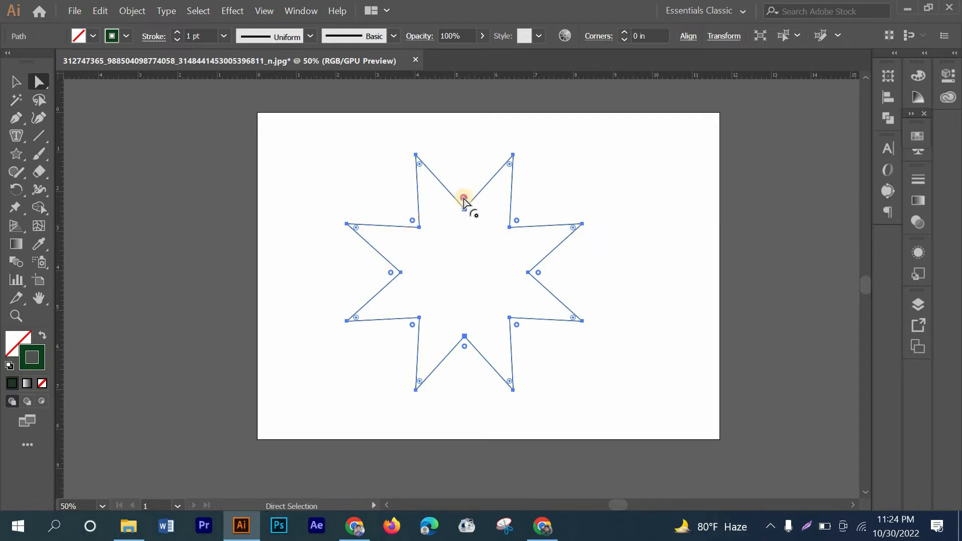
drag(463, 200, 471, 100)
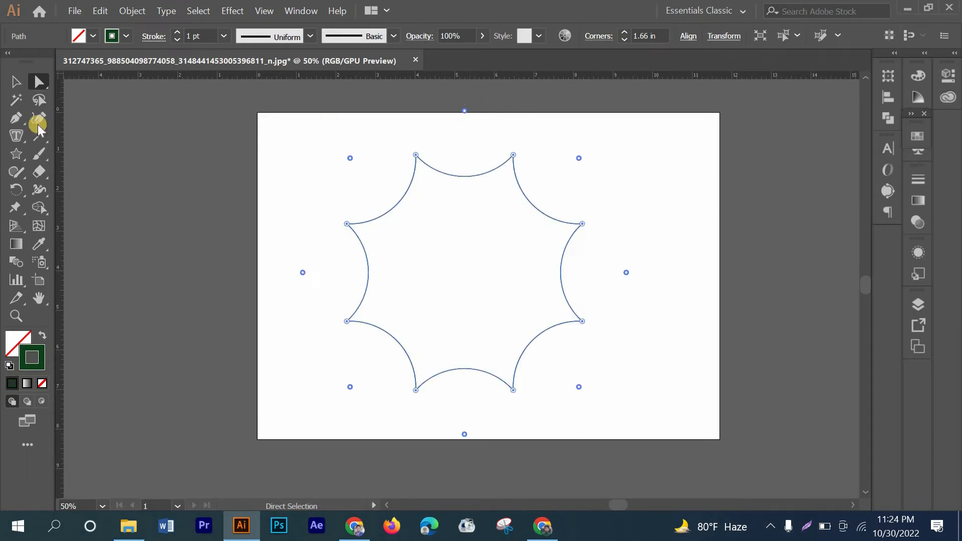
Set the stroke weight of the web-shaped outline to 2 pt and deselect it
click(17, 80)
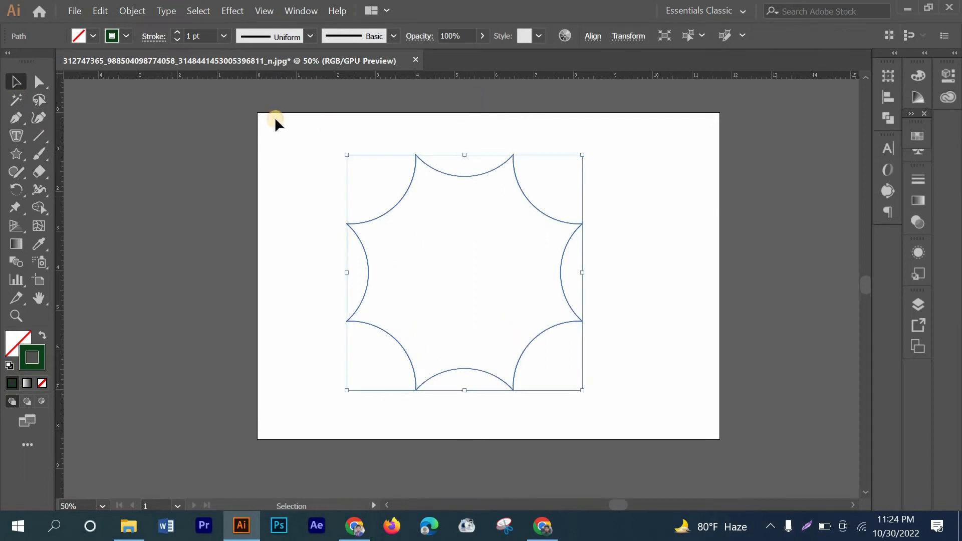
click(410, 166)
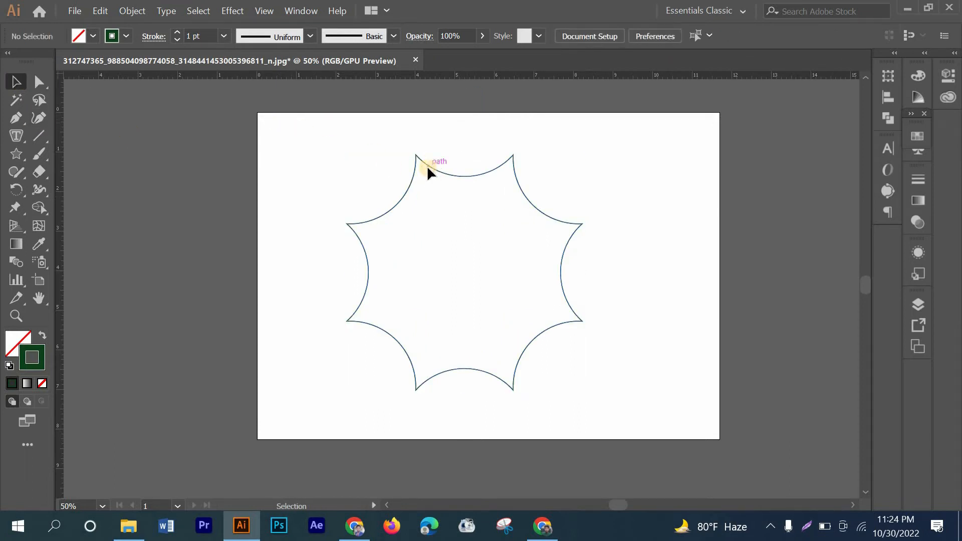
click(426, 163)
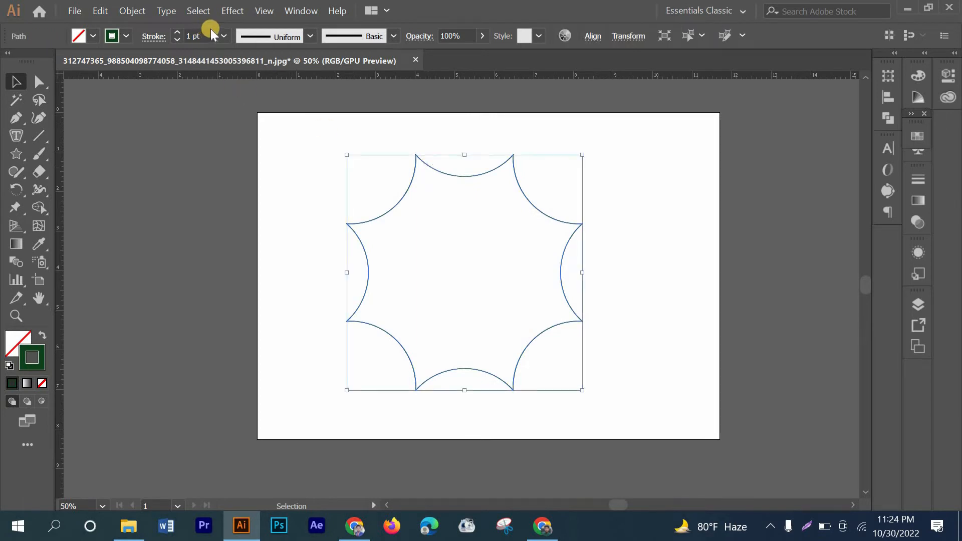
click(223, 35)
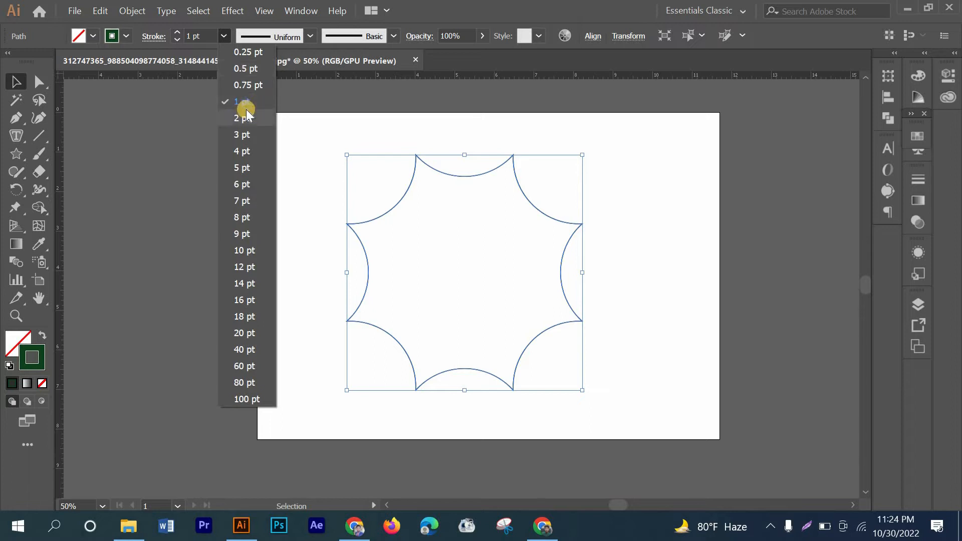
click(195, 36)
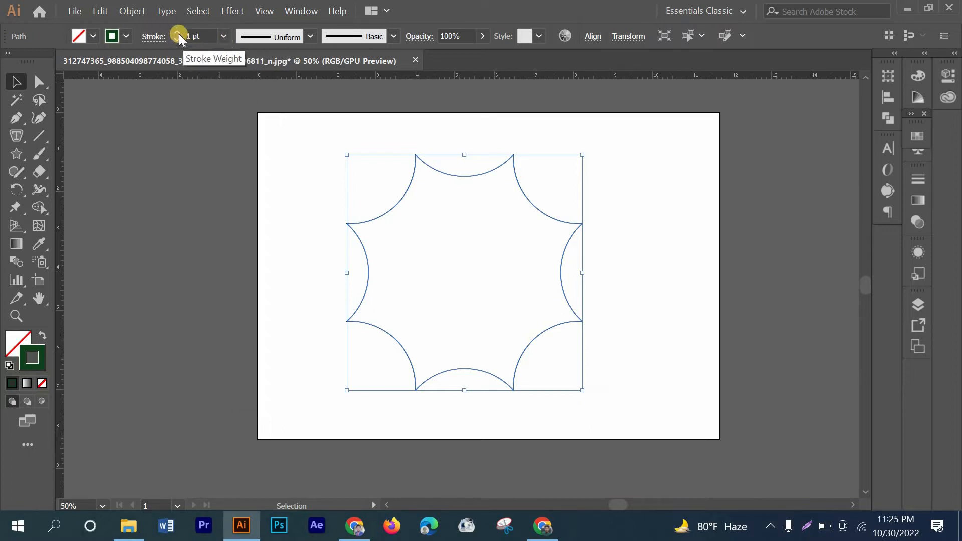
click(178, 32)
click(478, 181)
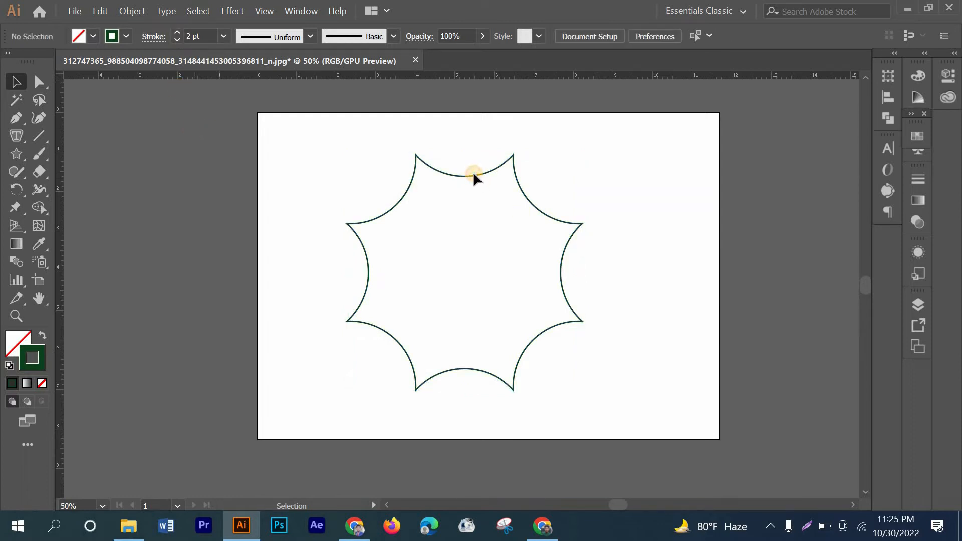
Copy the outline, paste it in front, and shrink the copy proportionally to a small star at the shape's centre
click(473, 174)
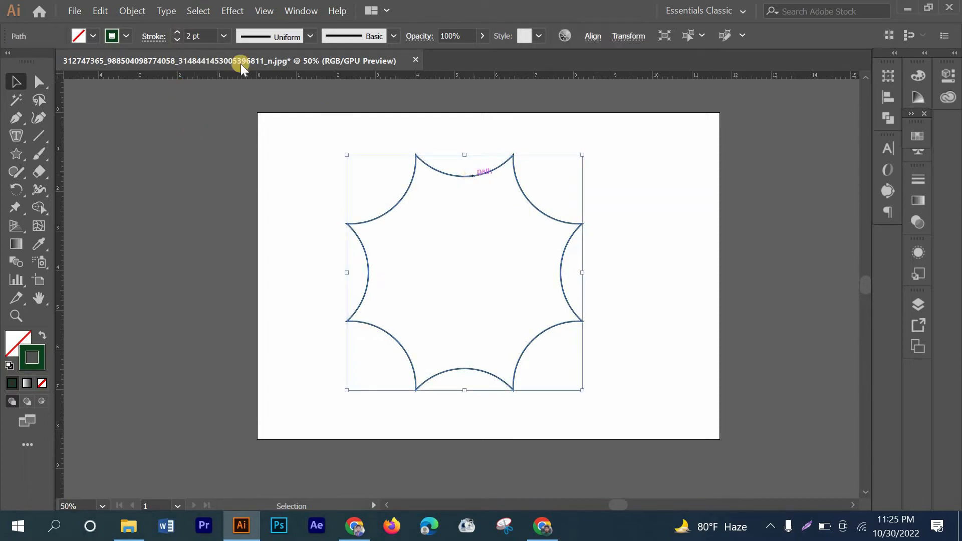
click(104, 12)
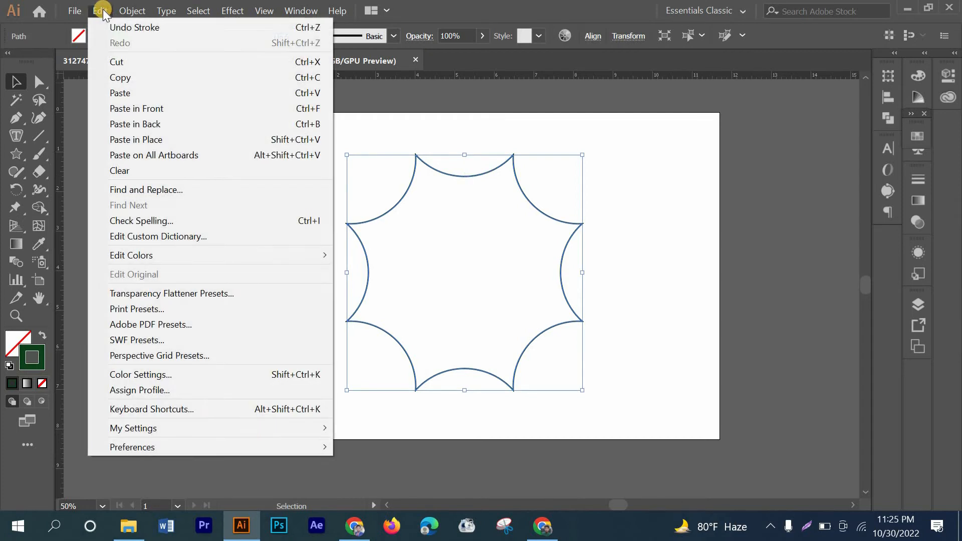
click(126, 77)
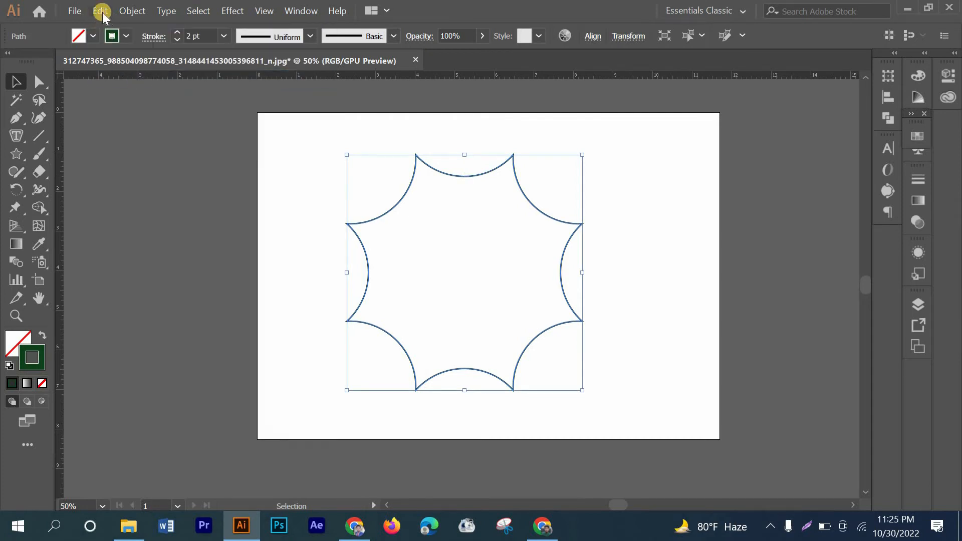
click(102, 10)
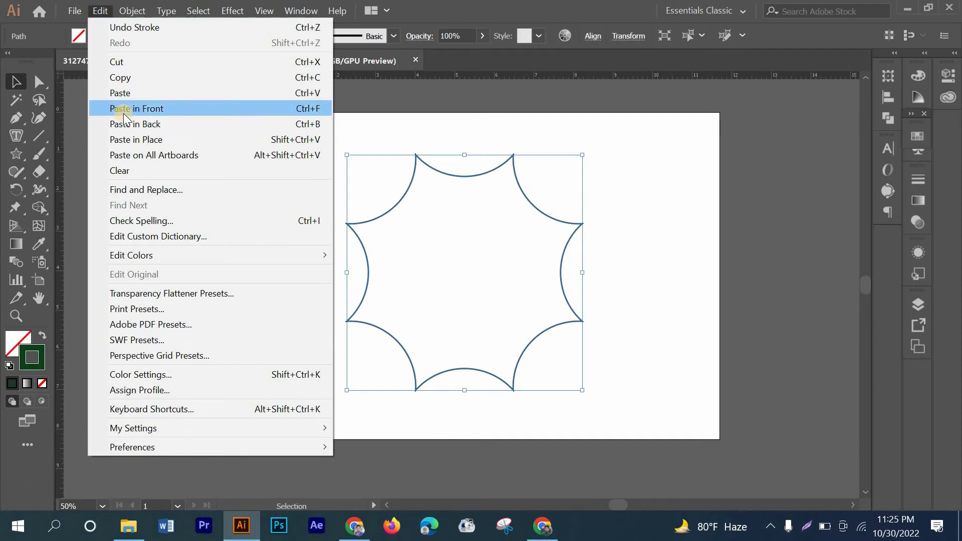
click(154, 108)
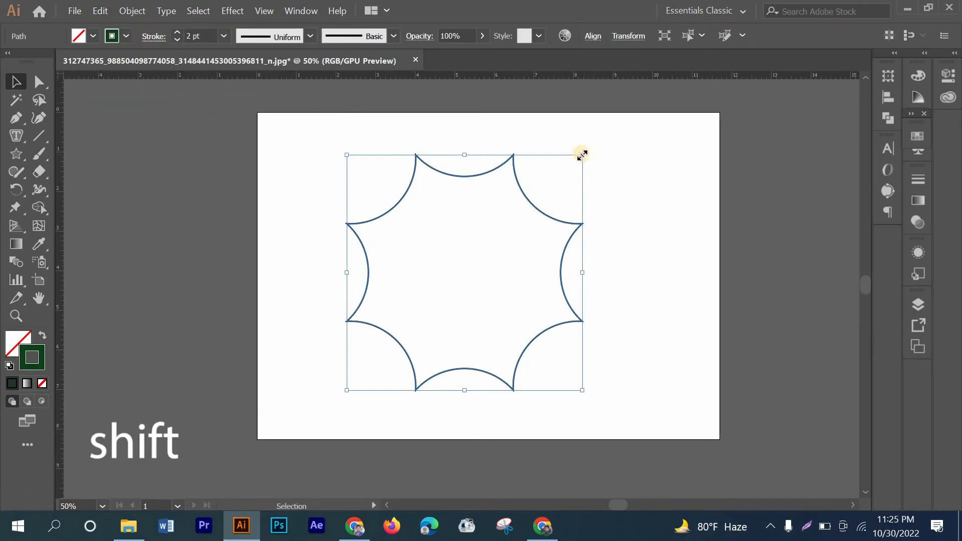
drag(582, 155, 484, 255)
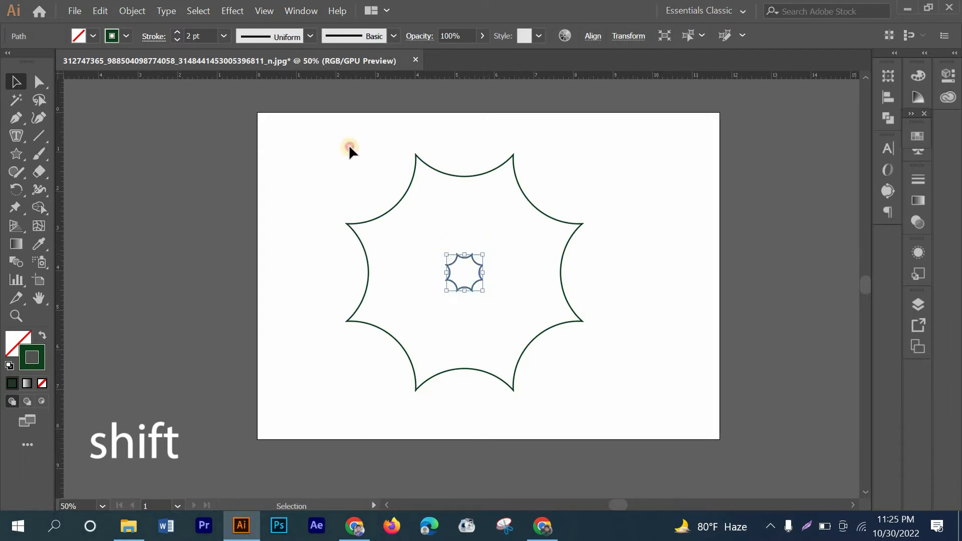
Select both the large and small outlines and set the blend spacing to Specified Steps with a value of 6
drag(348, 145, 552, 335)
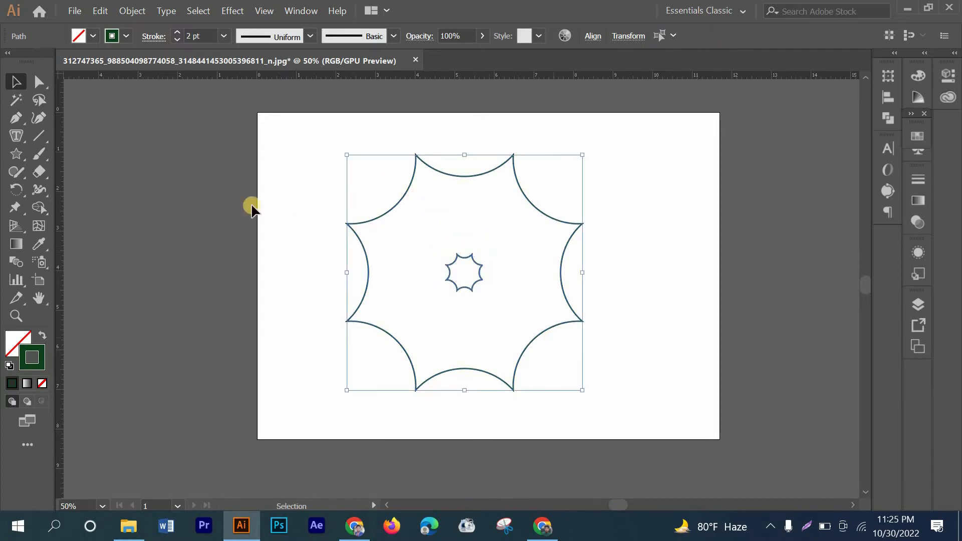
click(17, 259)
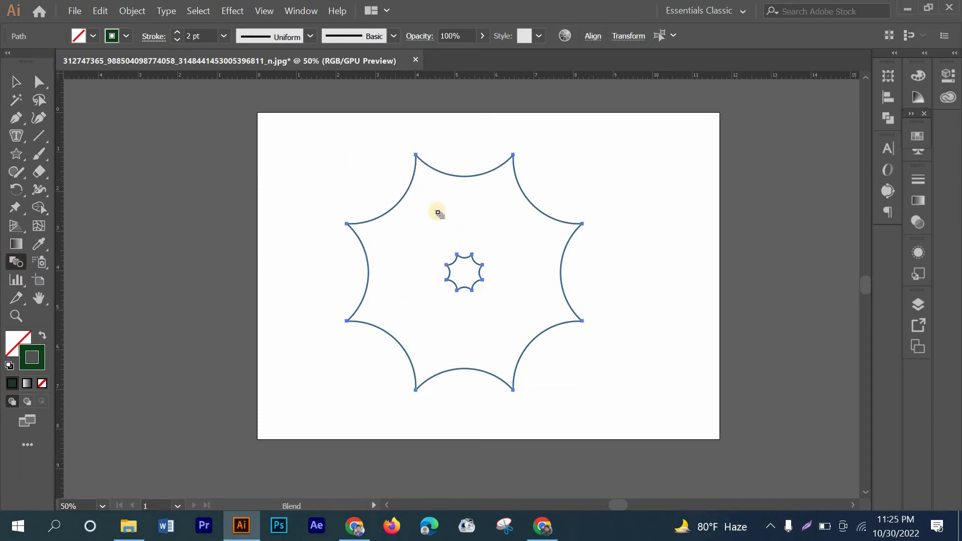
double_click(11, 263)
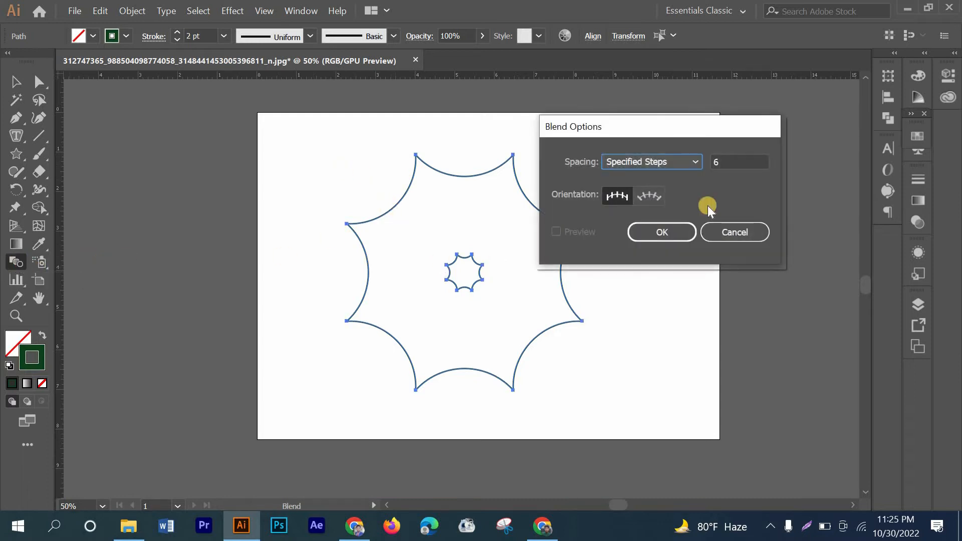
click(687, 161)
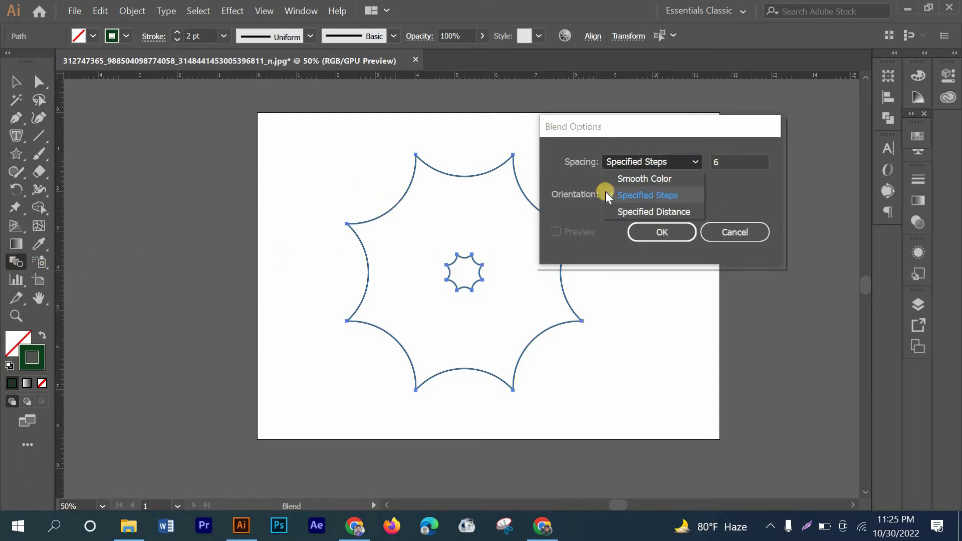
click(647, 194)
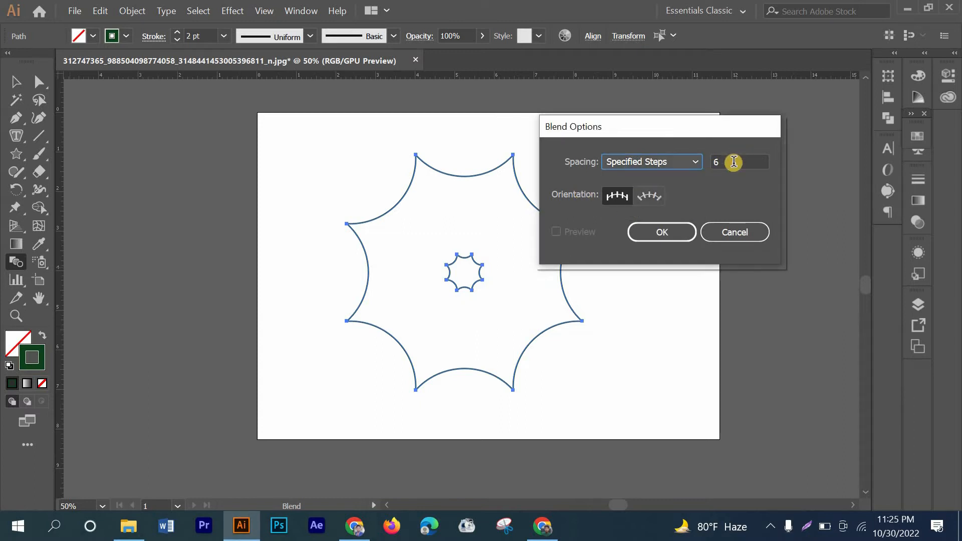
click(726, 160)
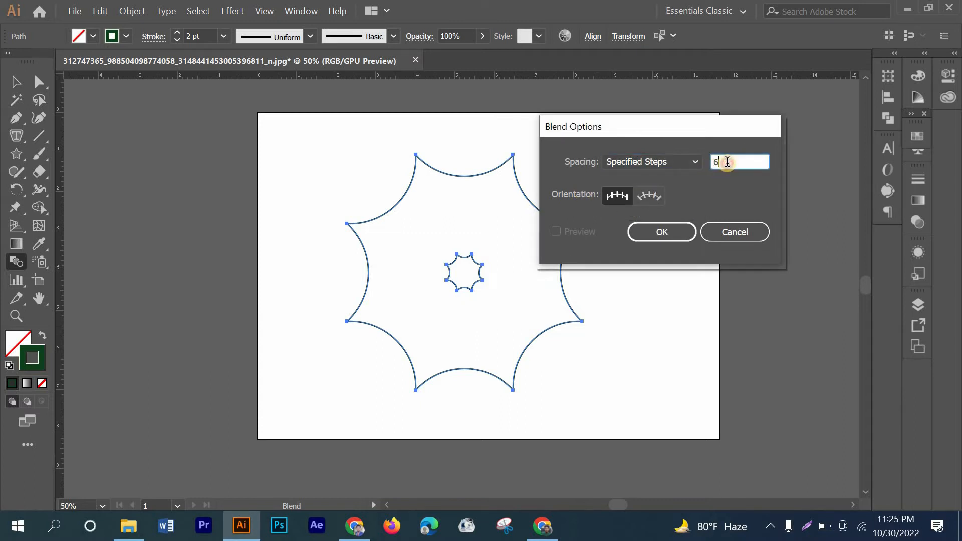
click(662, 234)
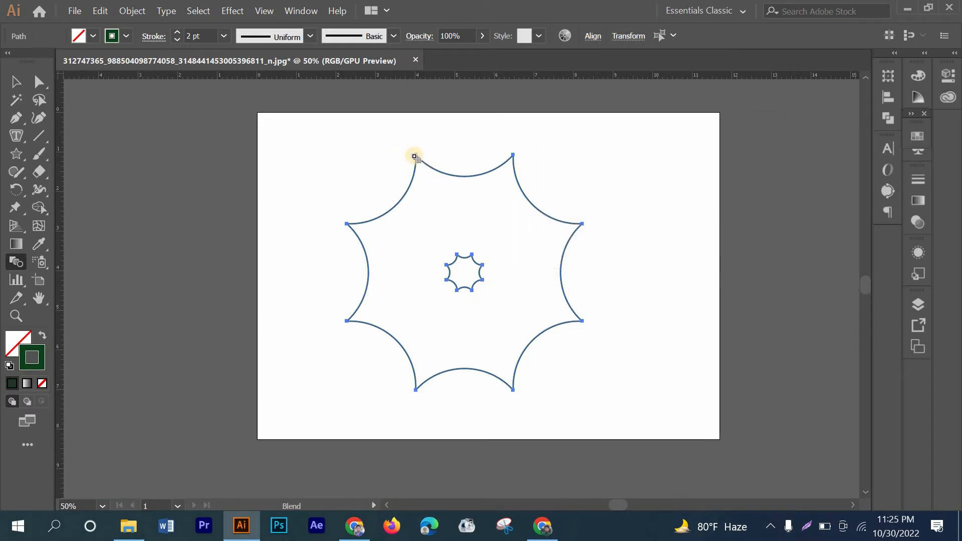
Try to blend the large outline into the small one from their matching upper-left points, and undo the blend
click(415, 156)
click(457, 256)
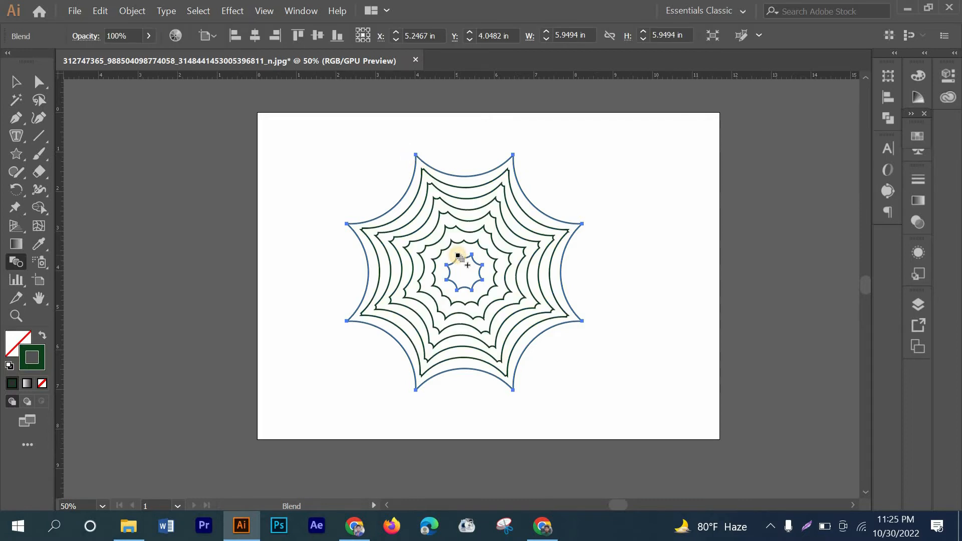
key(ctrl+z)
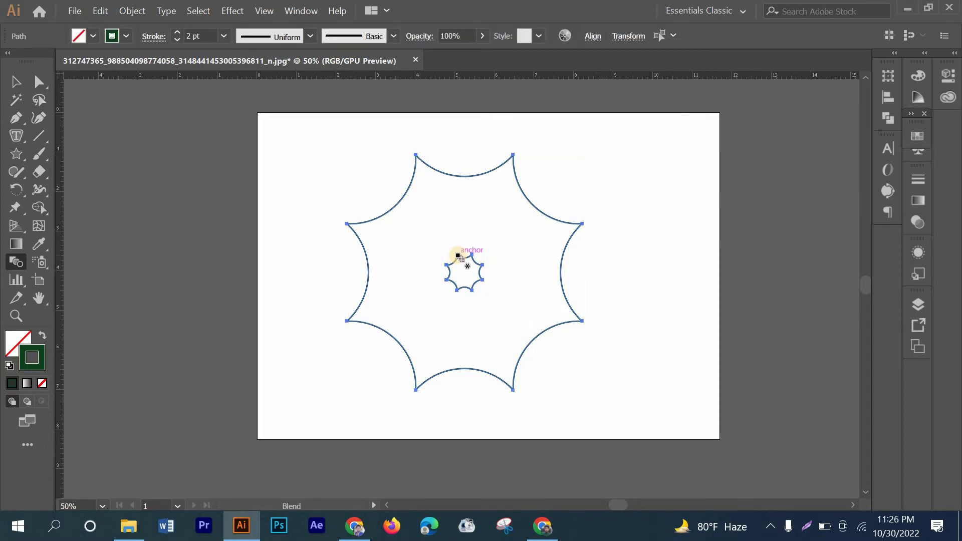
Blend the small centre outline into the large outline from their matching upper-left points
click(17, 261)
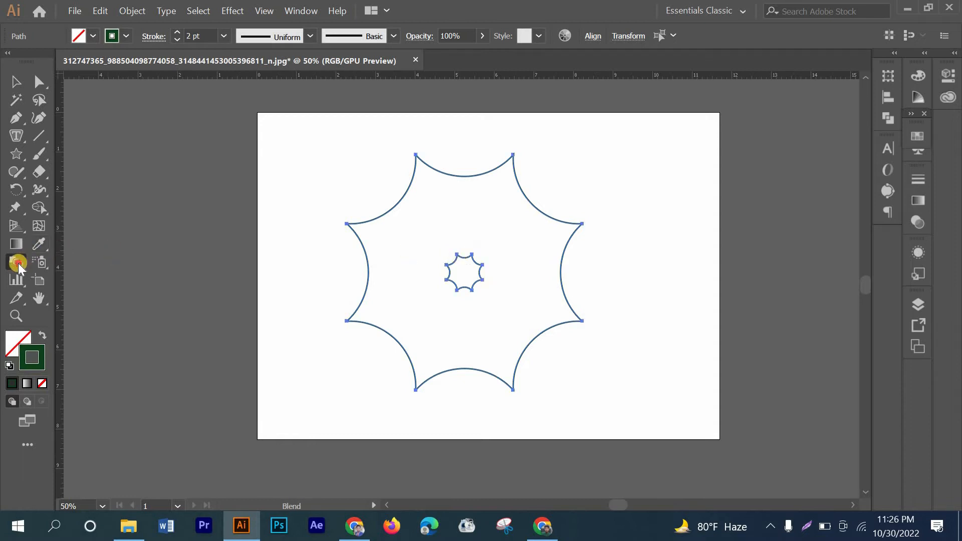
click(457, 257)
click(416, 156)
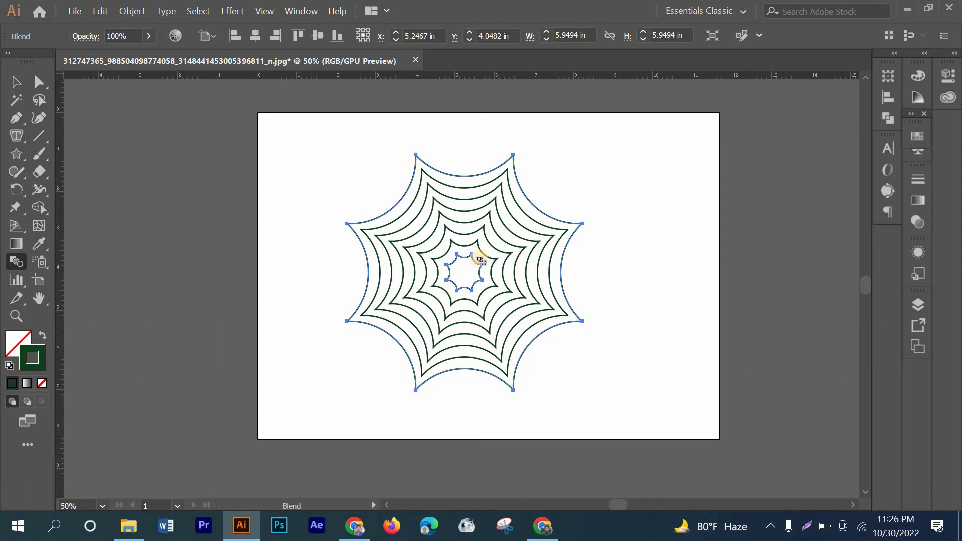
Draw a straight line segment from the web's centre out to just beyond its upper-left tip
key(ctrl+equal)
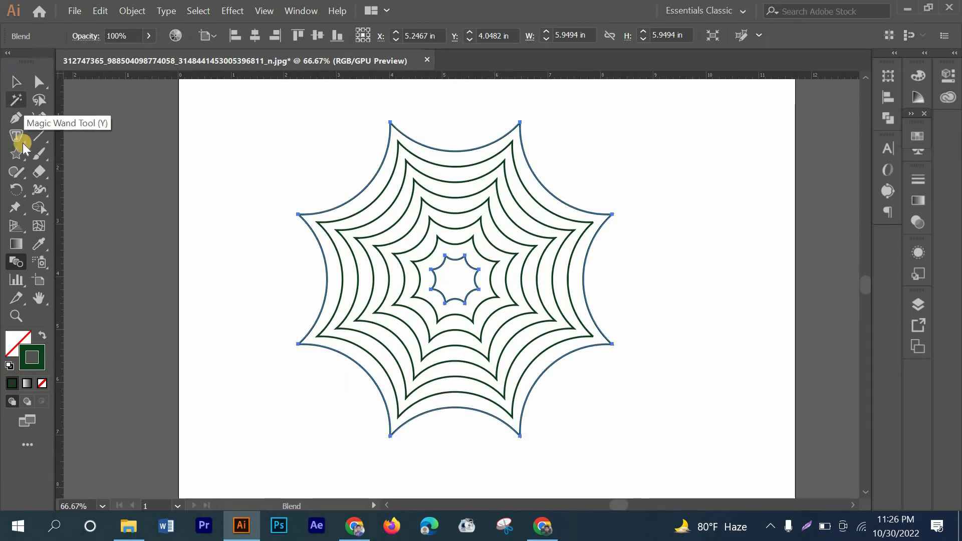
drag(38, 137, 158, 135)
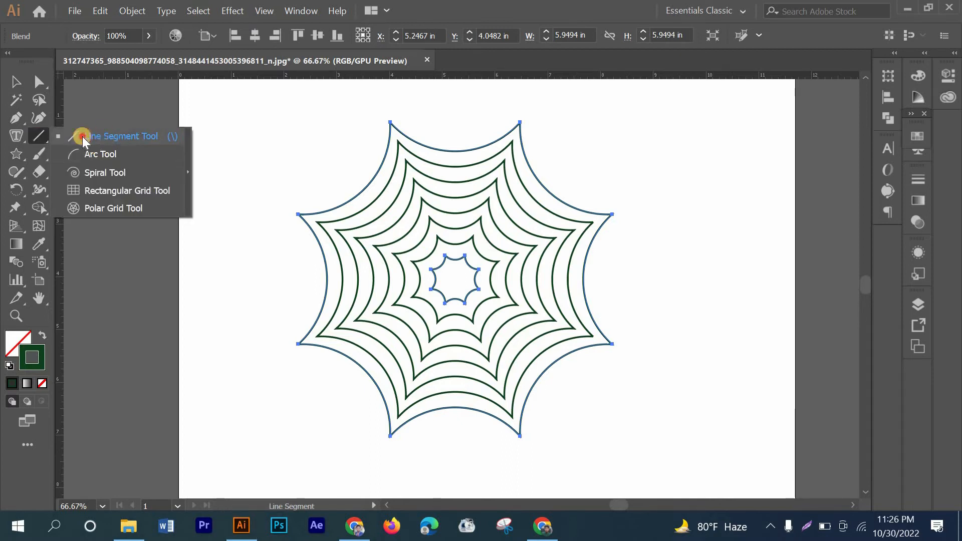
drag(83, 136, 140, 137)
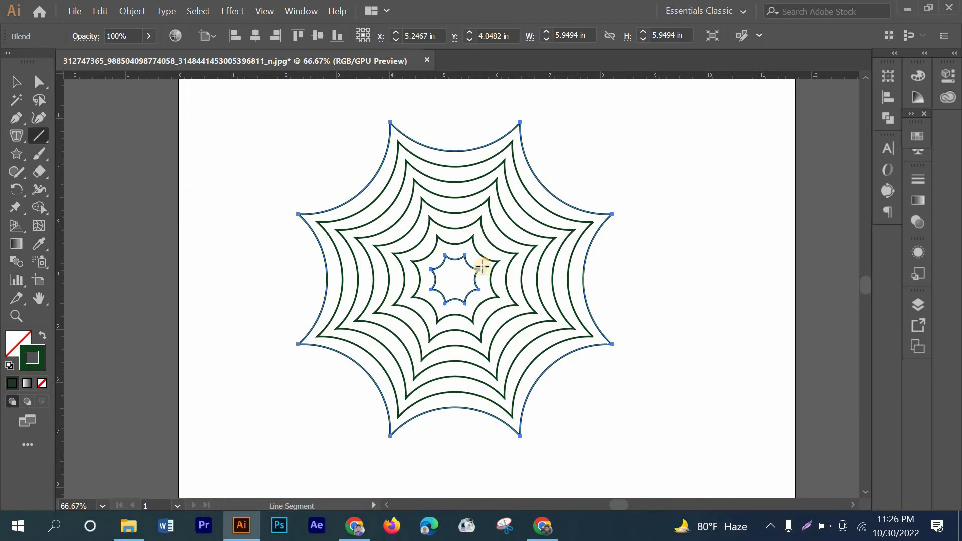
click(455, 280)
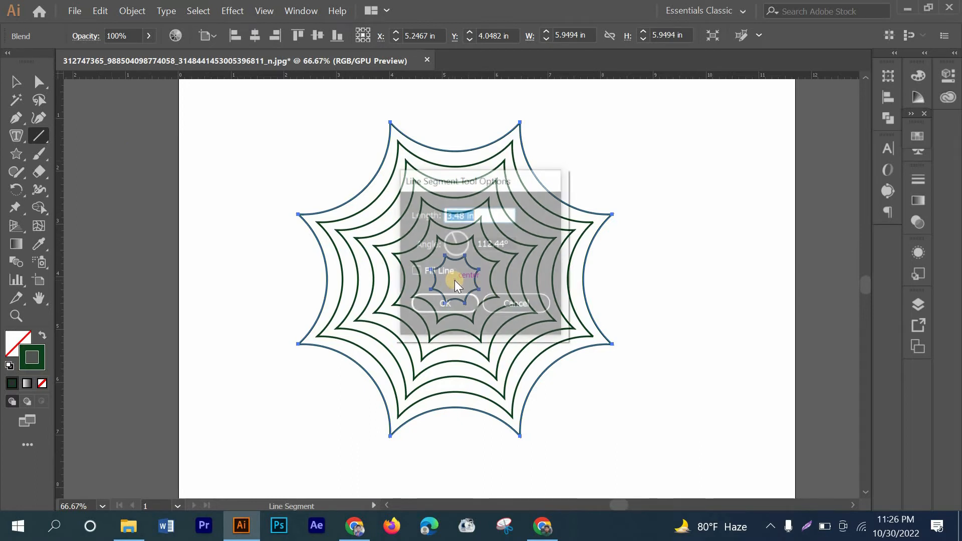
click(494, 306)
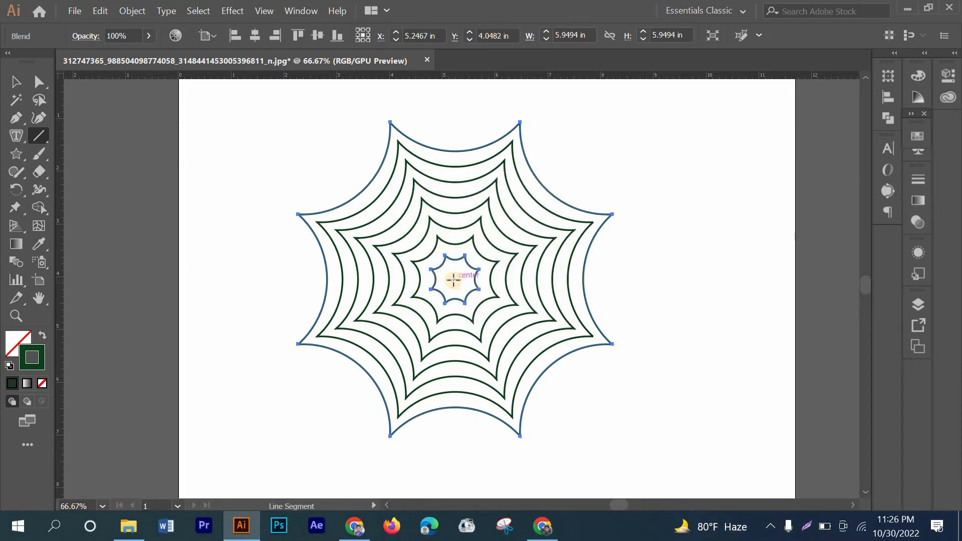
drag(453, 281, 381, 97)
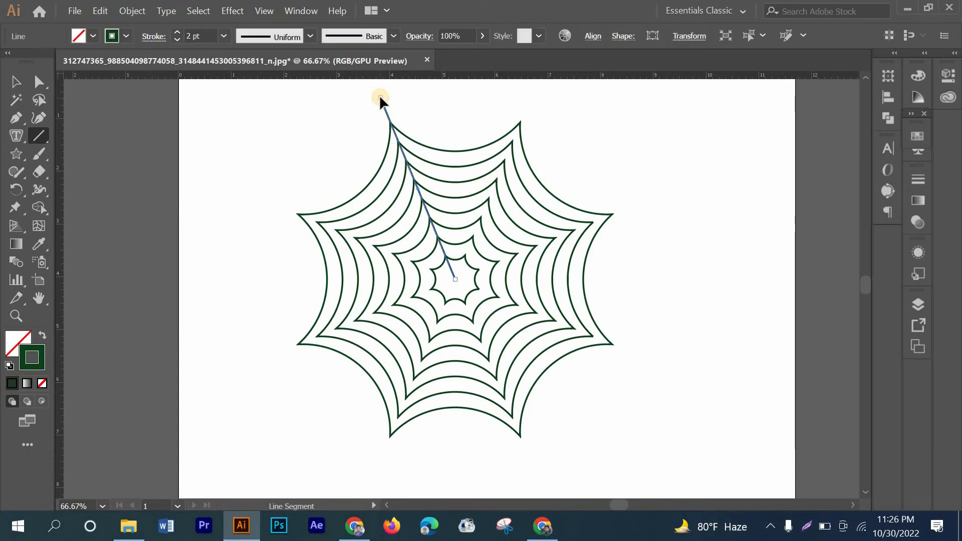
Set the line's stroke colour to red F90808
click(916, 76)
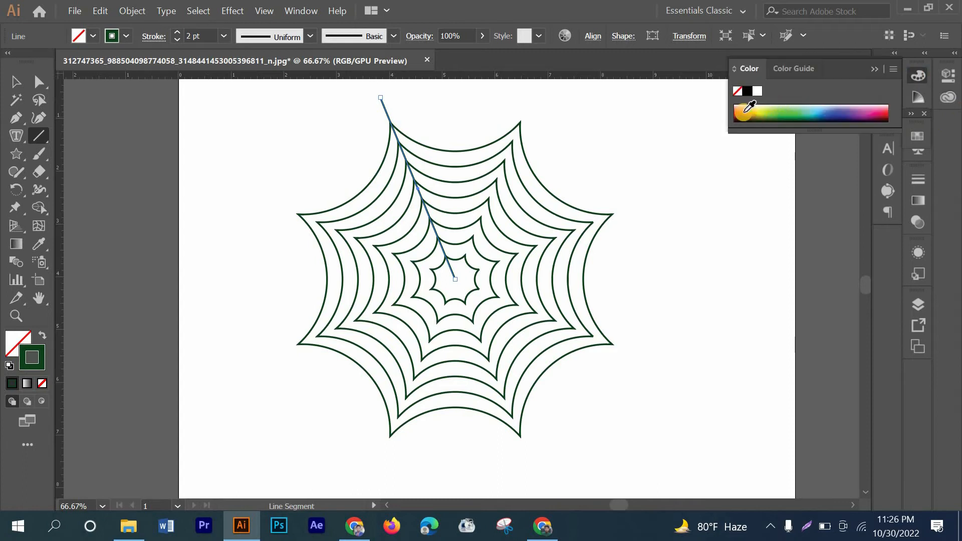
click(743, 110)
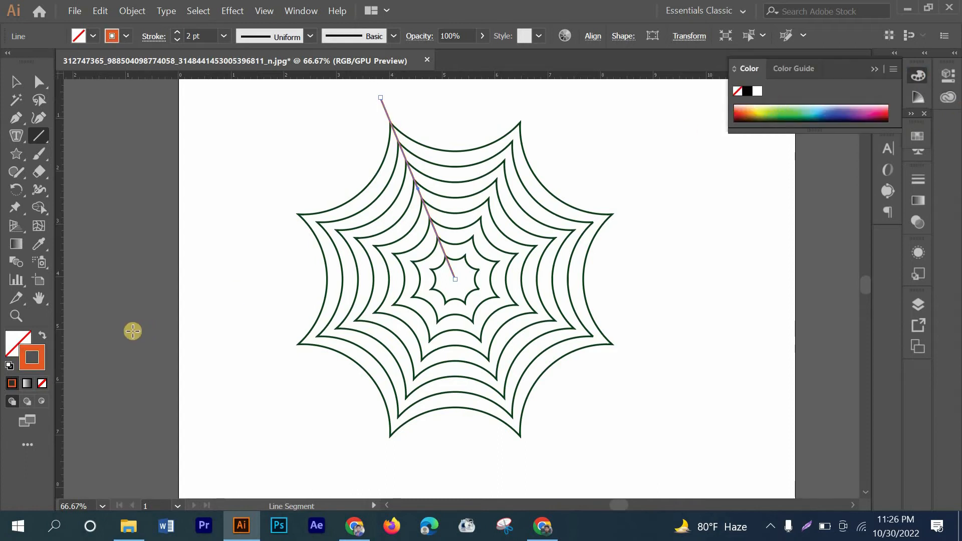
double_click(38, 365)
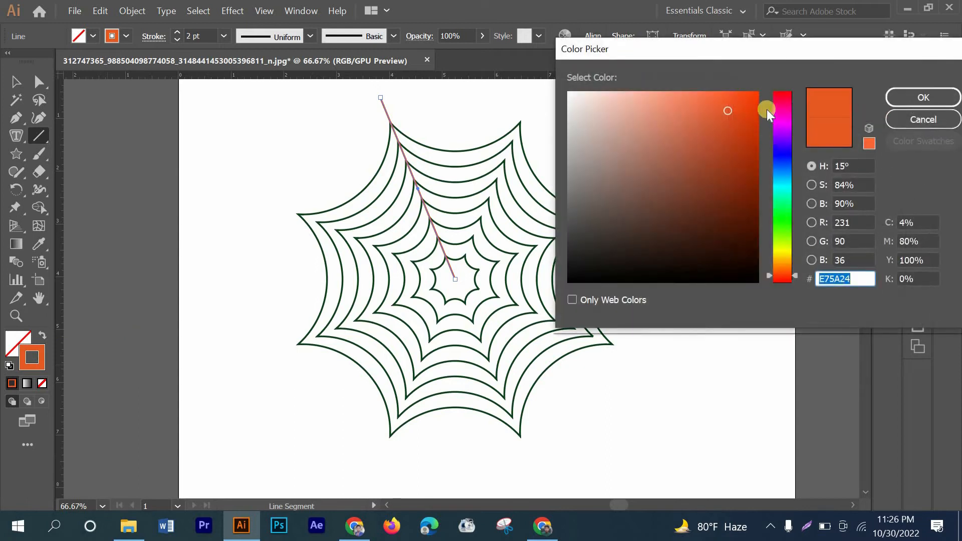
drag(766, 272, 769, 293)
drag(742, 106, 752, 95)
click(892, 97)
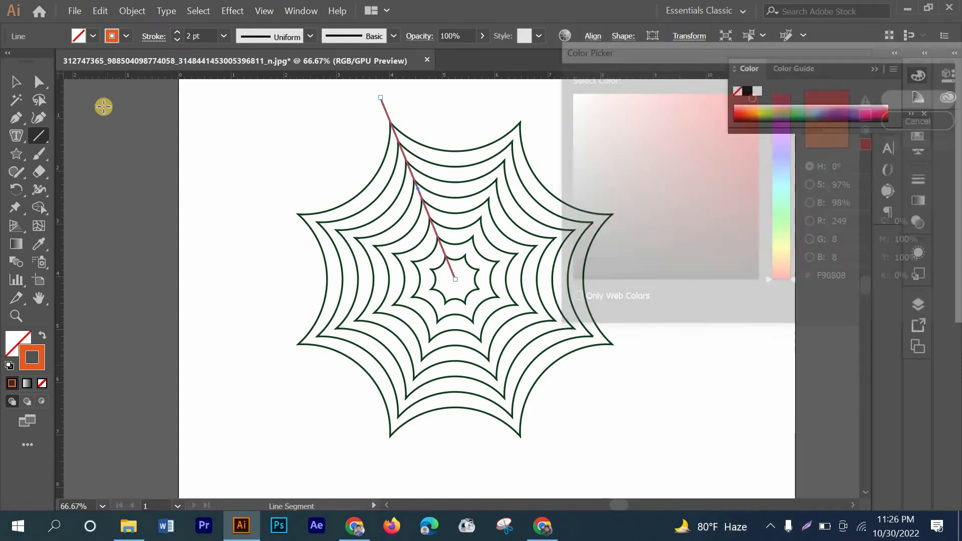
Rotate a copy of the red line about the web's centre by about -45° so it runs through the upper-right tip
click(17, 192)
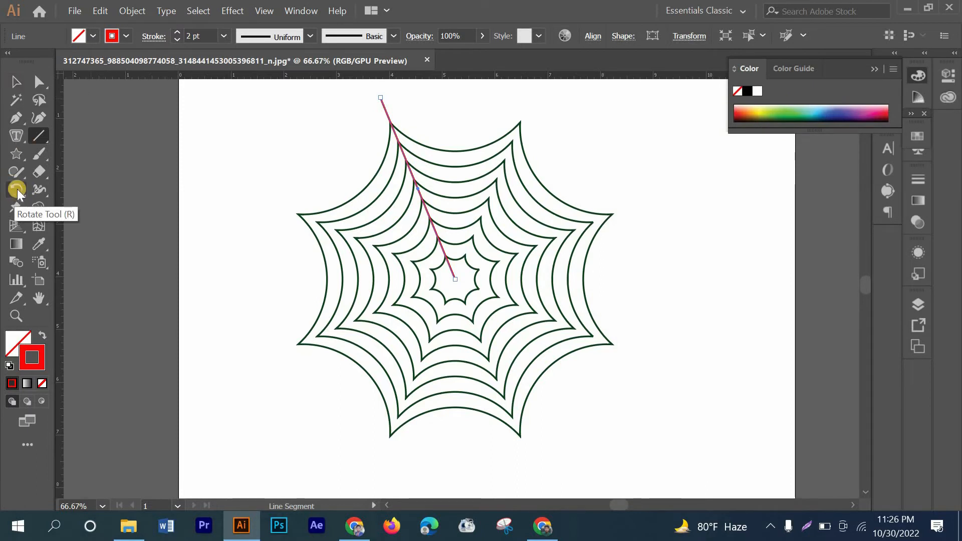
click(465, 286)
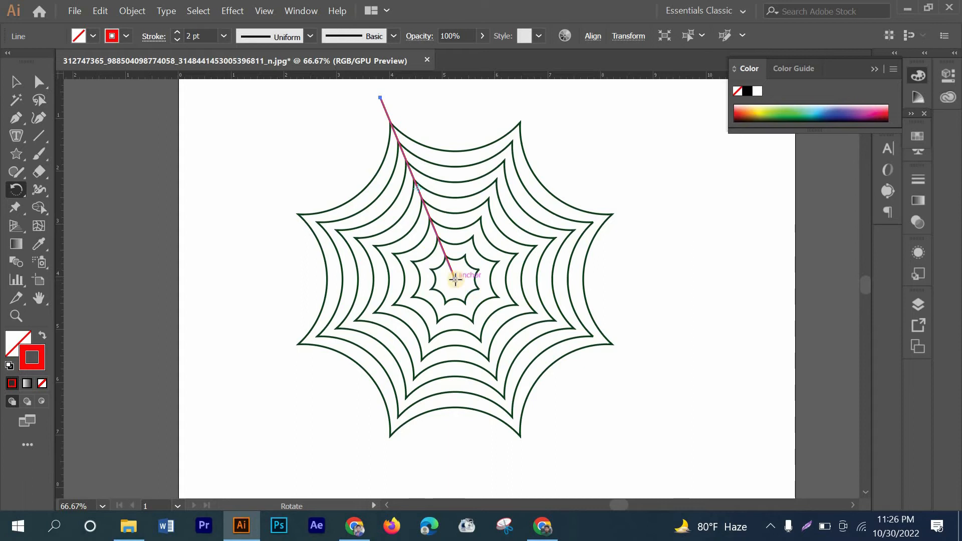
key(alt)
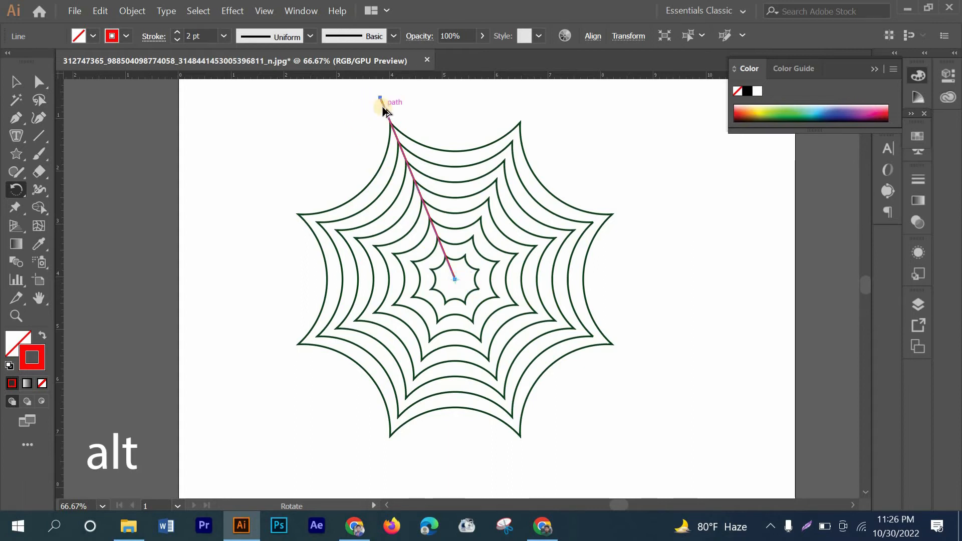
drag(385, 109, 524, 123)
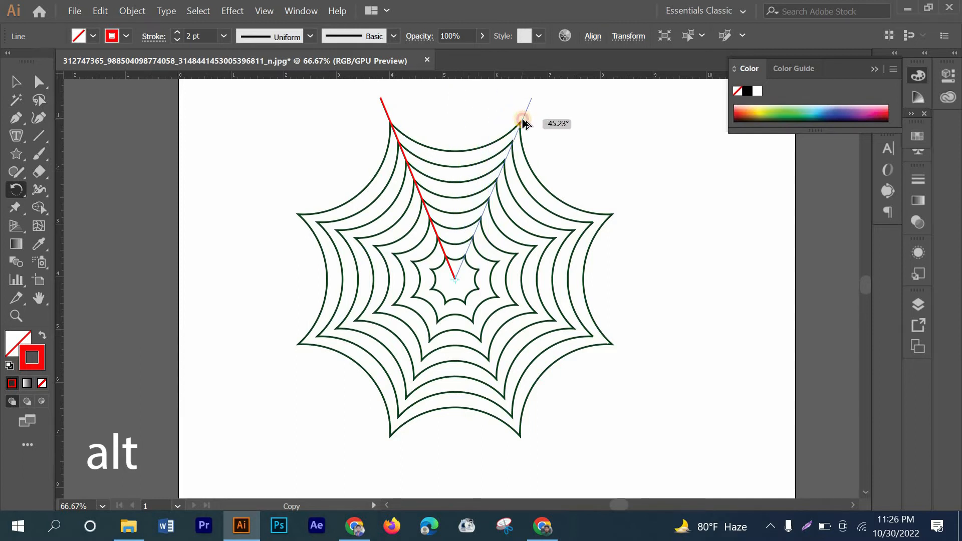
drag(524, 121, 520, 119)
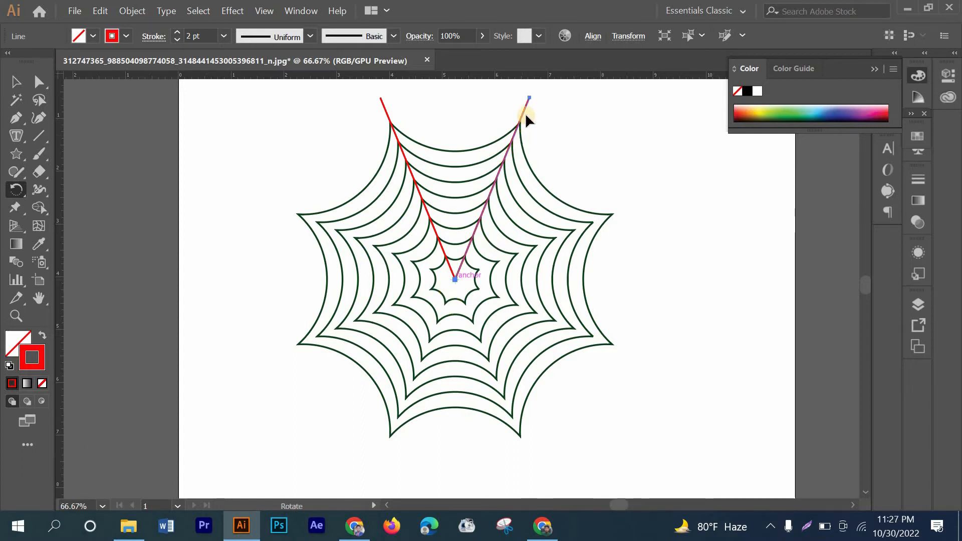
Rotate three more copies of the red line clockwise about the centre, through the two right-side tips and the bottom-right tip
drag(546, 143, 593, 226)
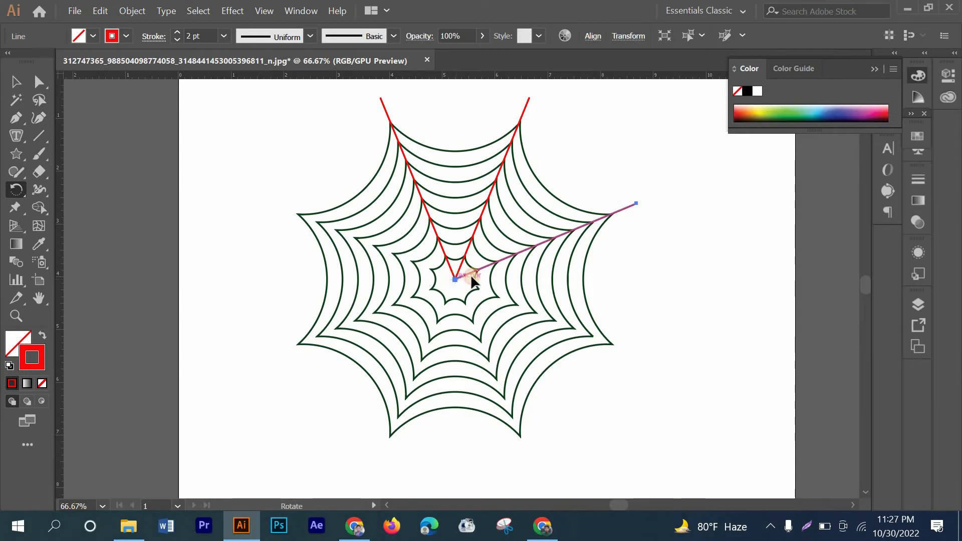
drag(628, 214, 636, 355)
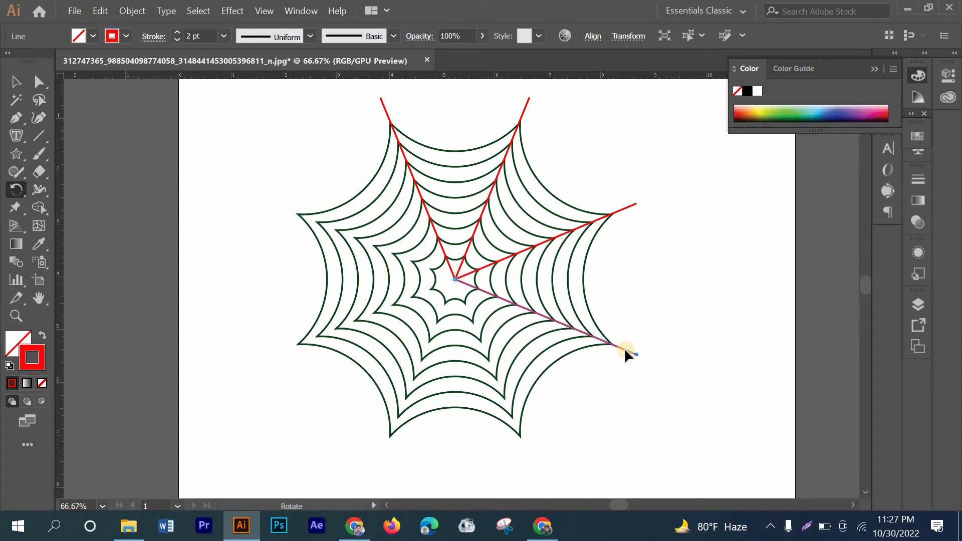
drag(626, 351, 530, 459)
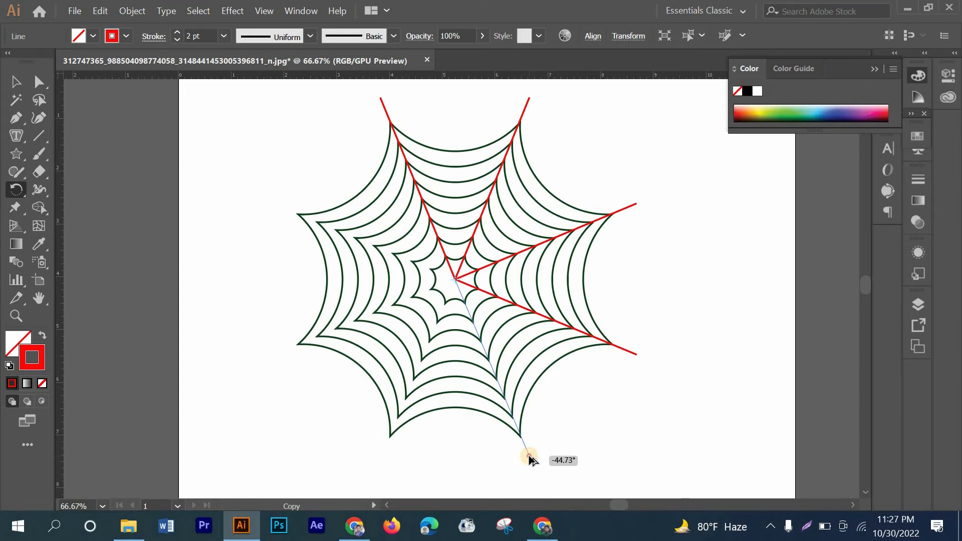
drag(530, 458, 530, 459)
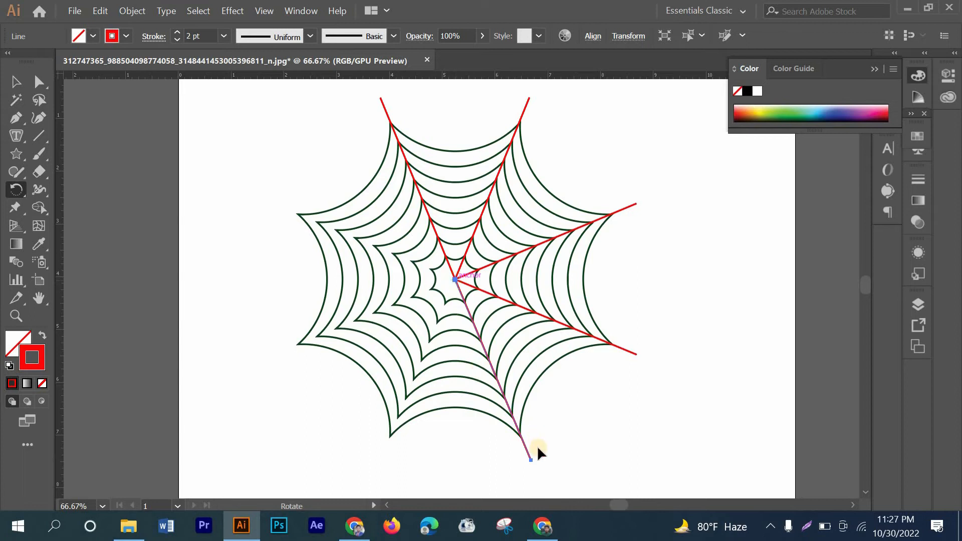
Rotate copies of the red line about the centre through the bottom-left tip and both left-side tips, and deselect
drag(503, 450, 384, 451)
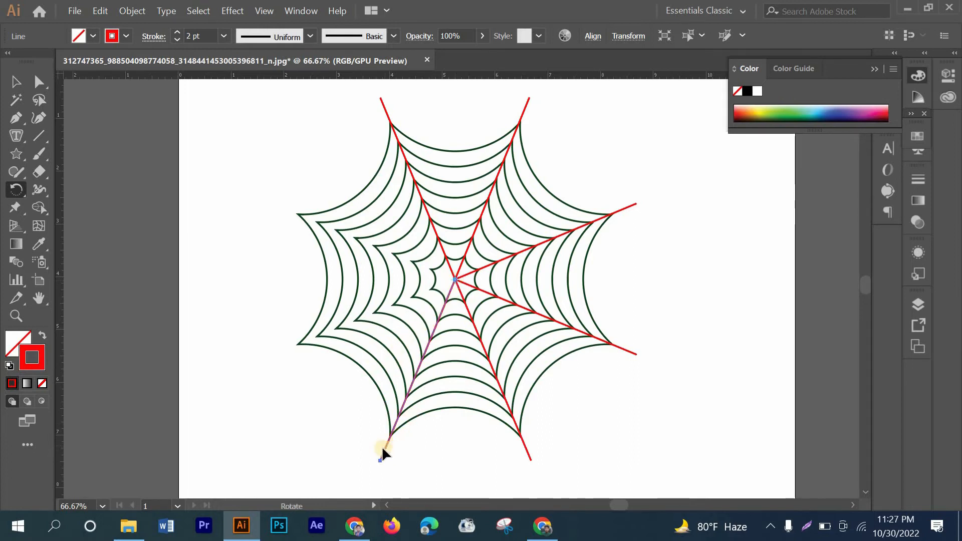
drag(383, 447, 319, 343)
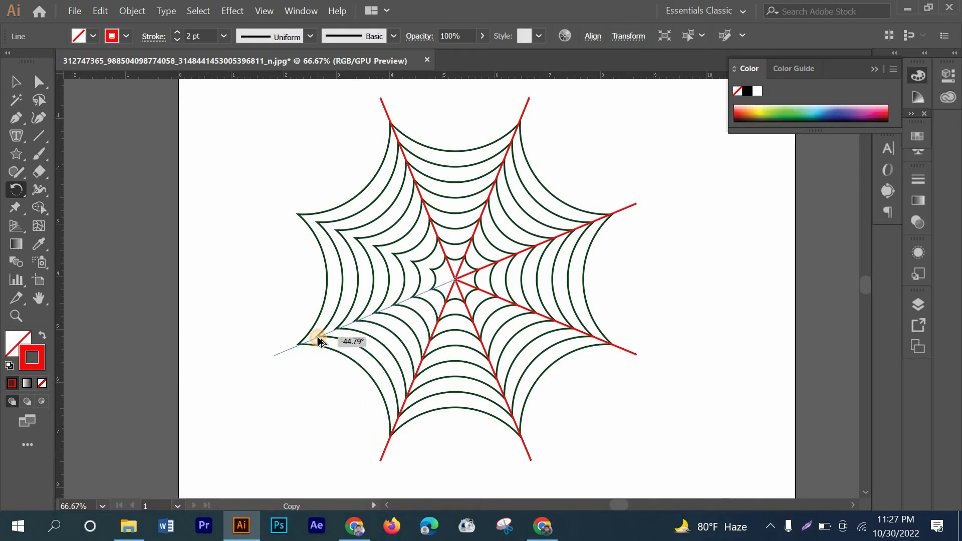
drag(319, 340, 318, 340)
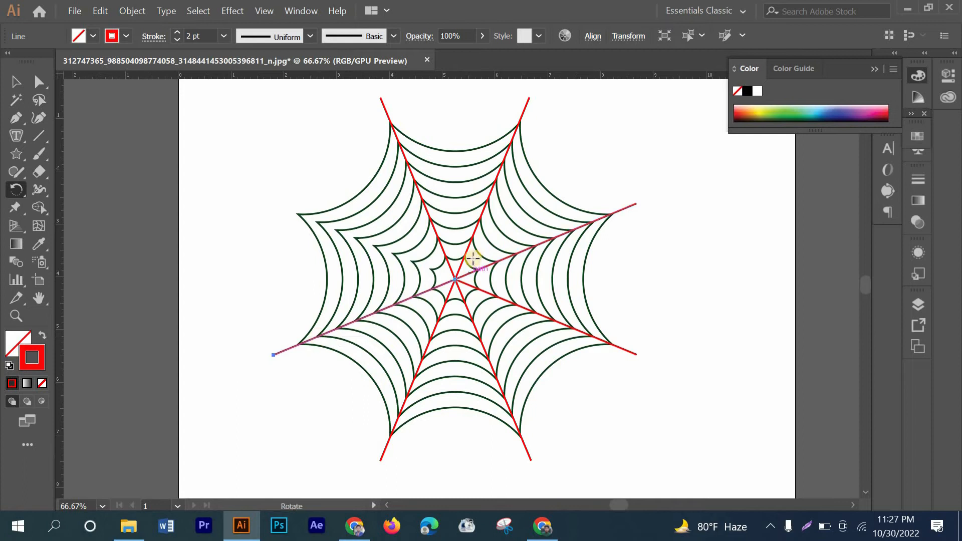
click(455, 279)
drag(279, 350, 295, 214)
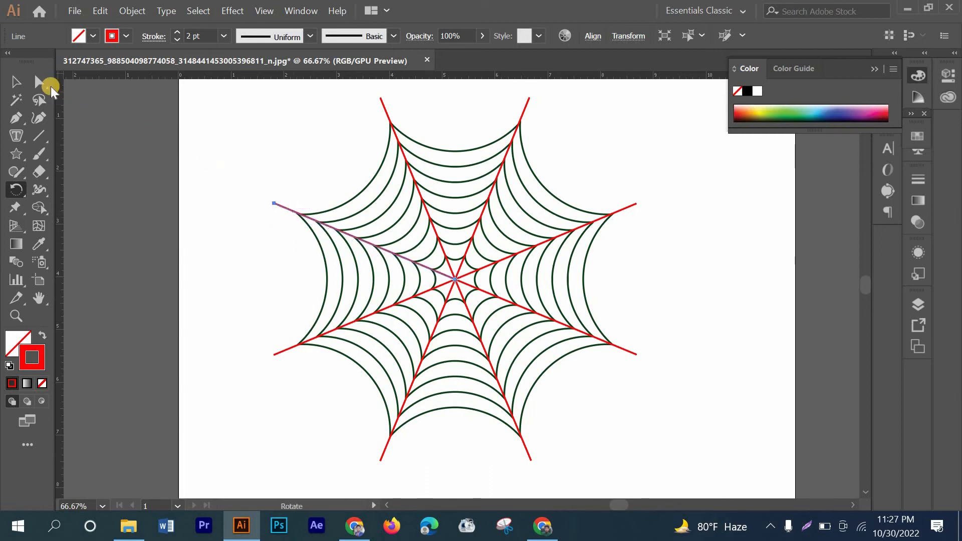
click(19, 81)
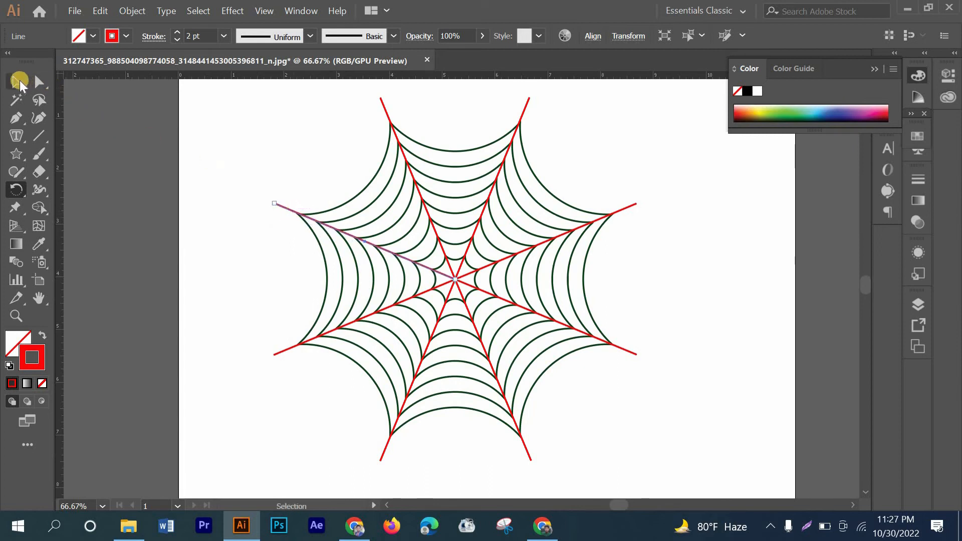
click(235, 131)
Select the whole web and enlarge it proportionally from its centre to about 7.18 by 7.20 in
scroll(523, 280, down, 2)
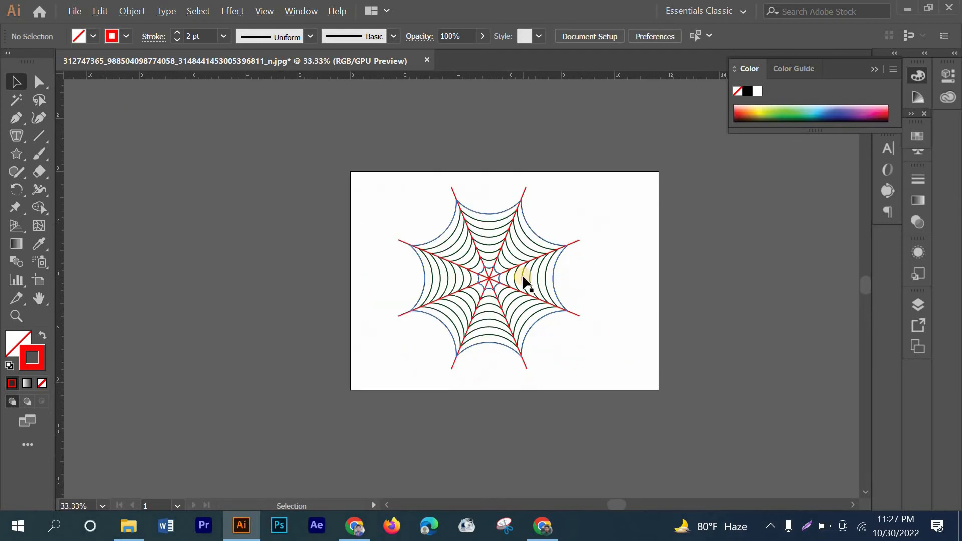
scroll(522, 281, up, 1)
drag(348, 149, 563, 393)
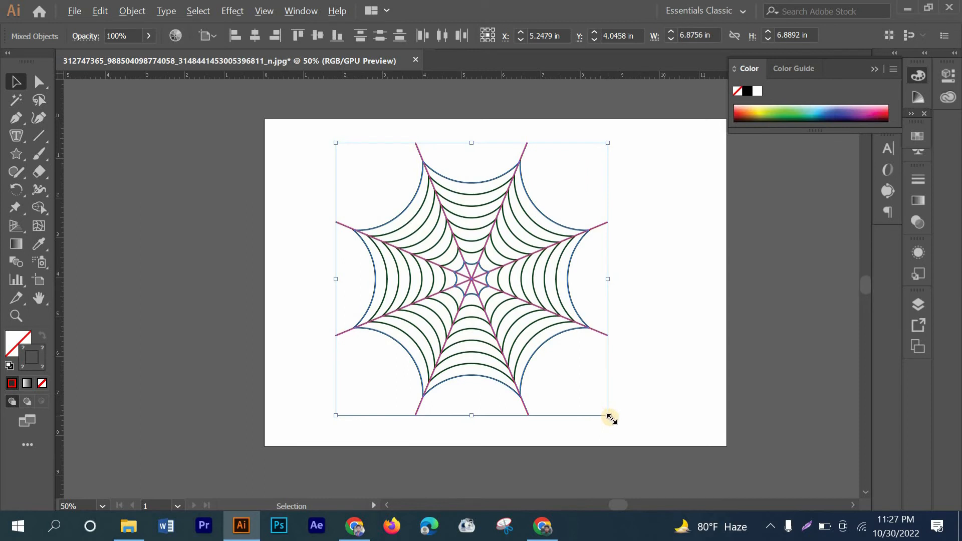
drag(611, 418, 614, 422)
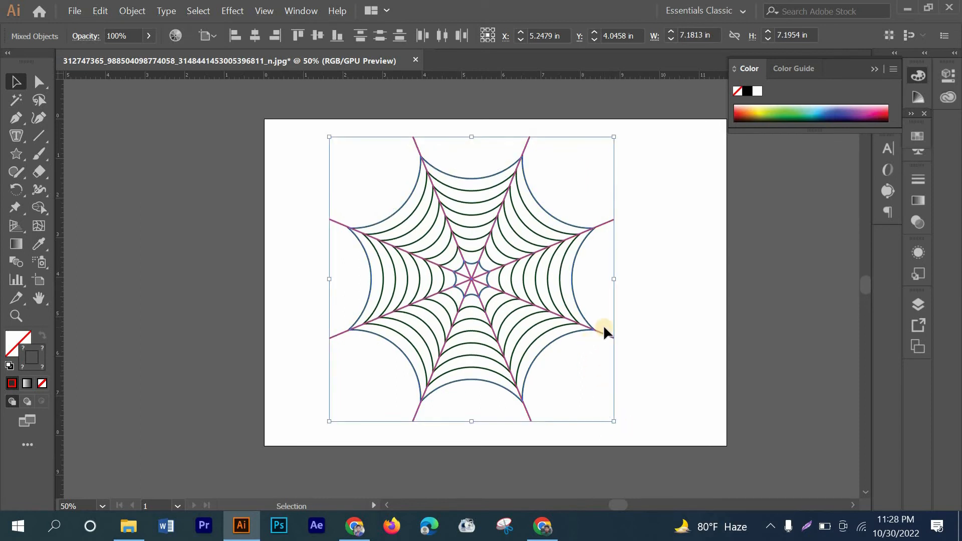
Nudge the web right and down to about X 5.94 in, Y 4.18 in on the artboard, and deselect it
key(shift+Right)
key(shift+Right)
key(shift+Right)
key(shift+Right)
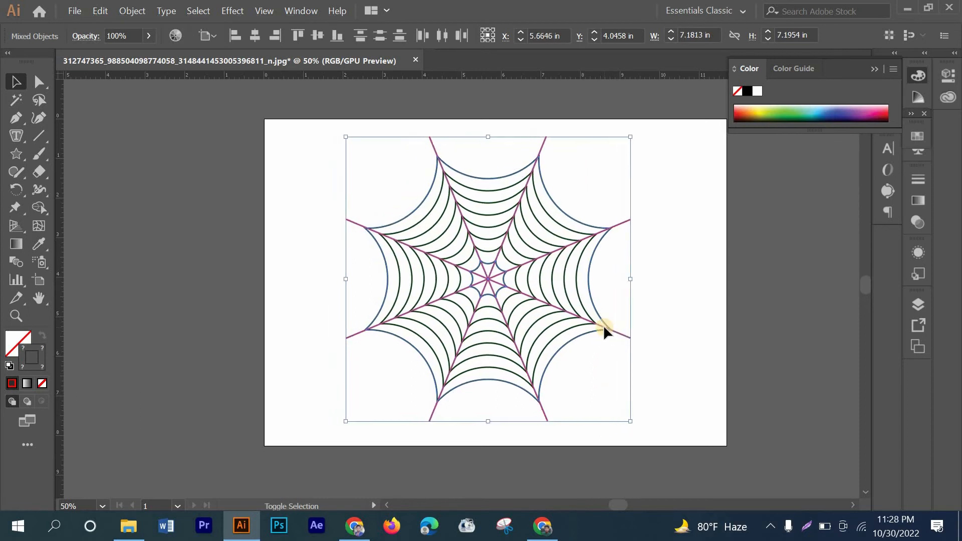
key(shift+Right)
key(shift+Down)
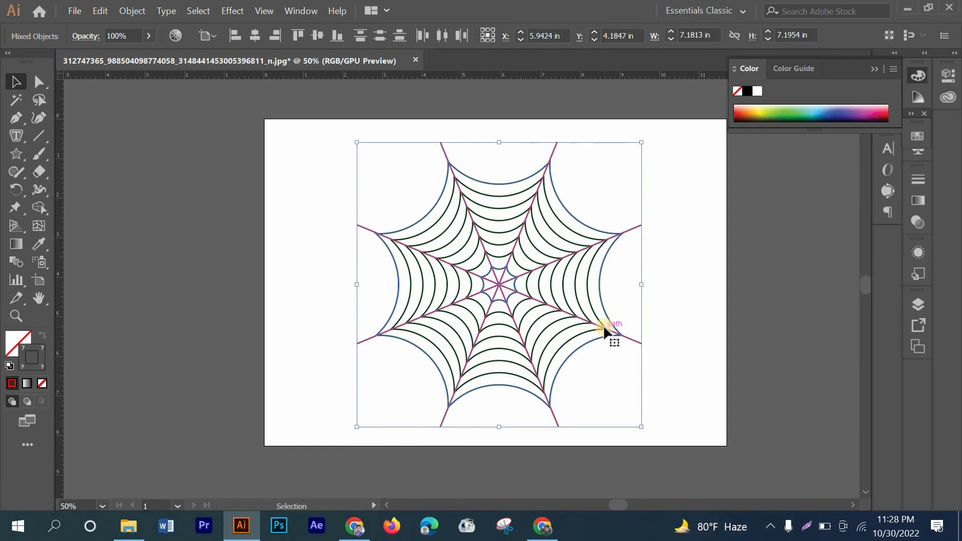
click(262, 294)
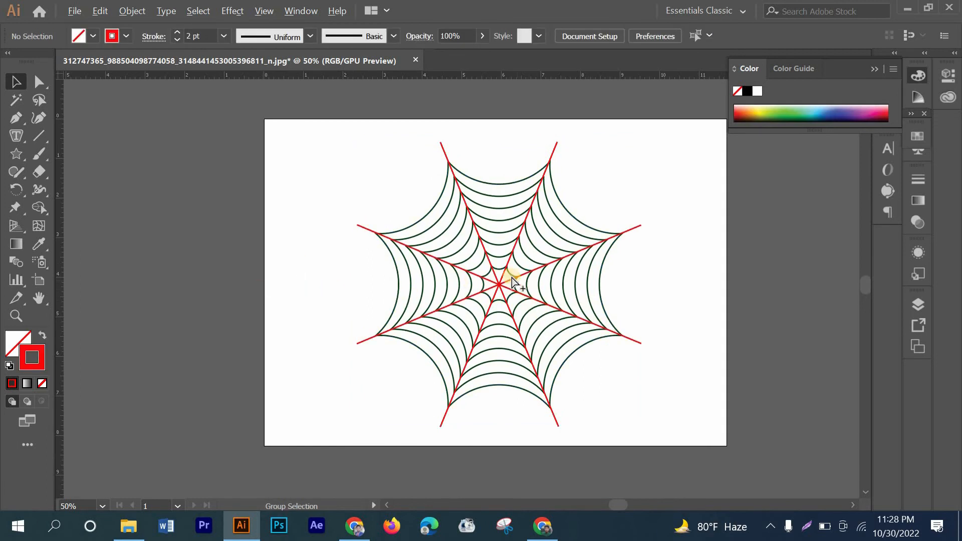
Examine where the red radial lines meet at the web's centre, selecting the line to the upper-right tip
scroll(512, 279, up, 1)
scroll(511, 279, up, 2)
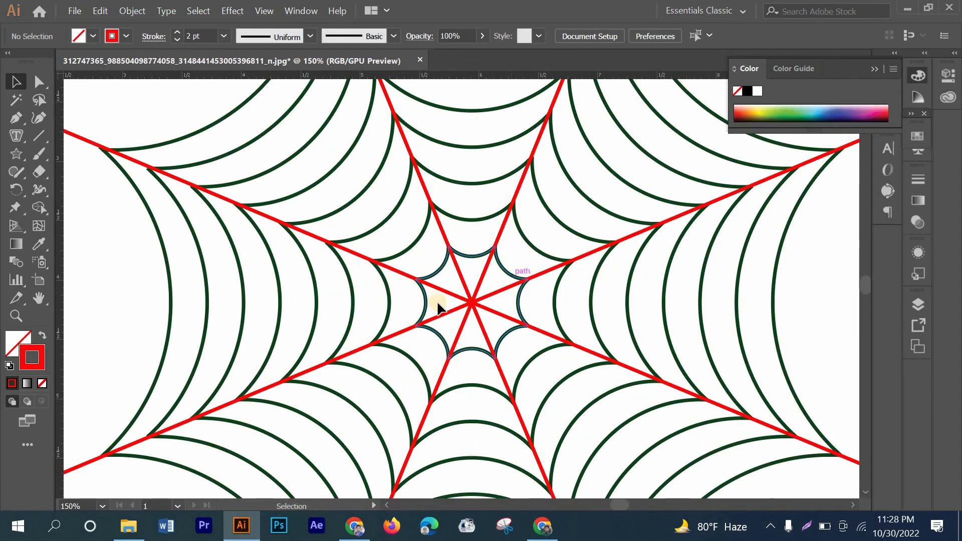
click(476, 301)
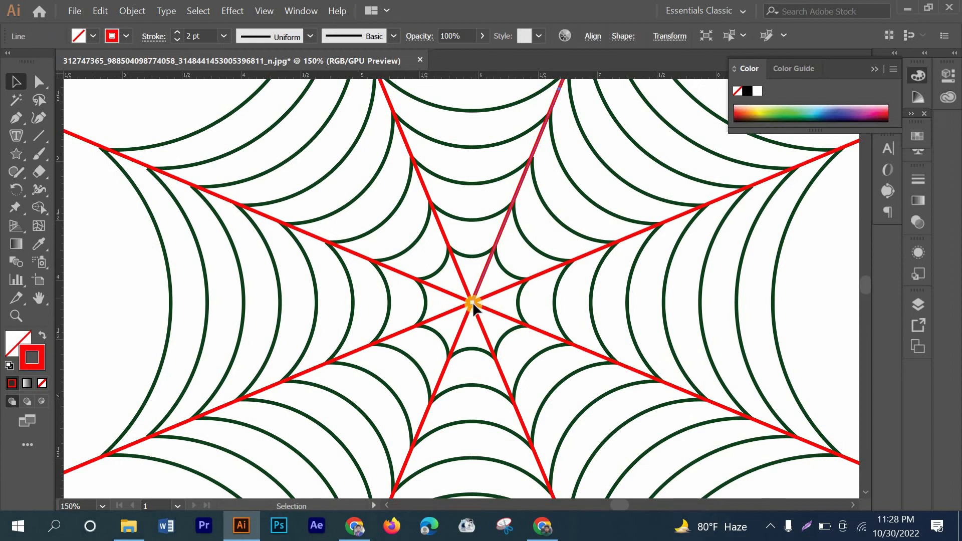
scroll(471, 302, down, 3)
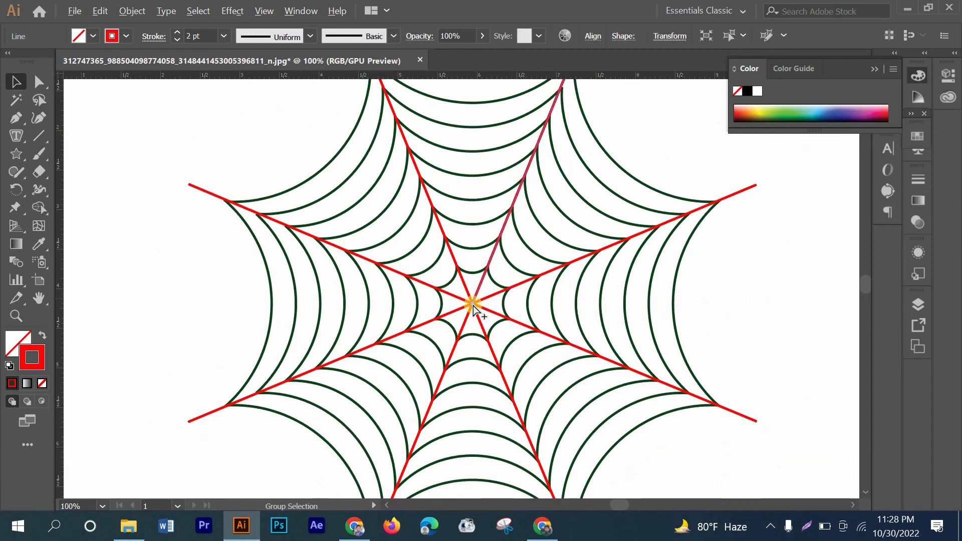
Inspect the web's centre up close and the web as a whole, and deselect the red line
scroll(473, 305, up, 2)
scroll(473, 305, up, 2)
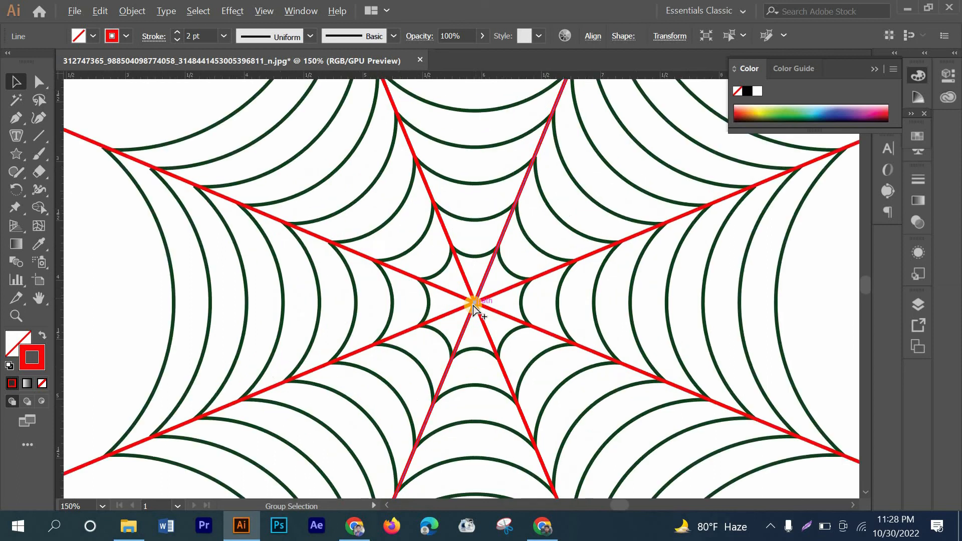
scroll(473, 305, down, 4)
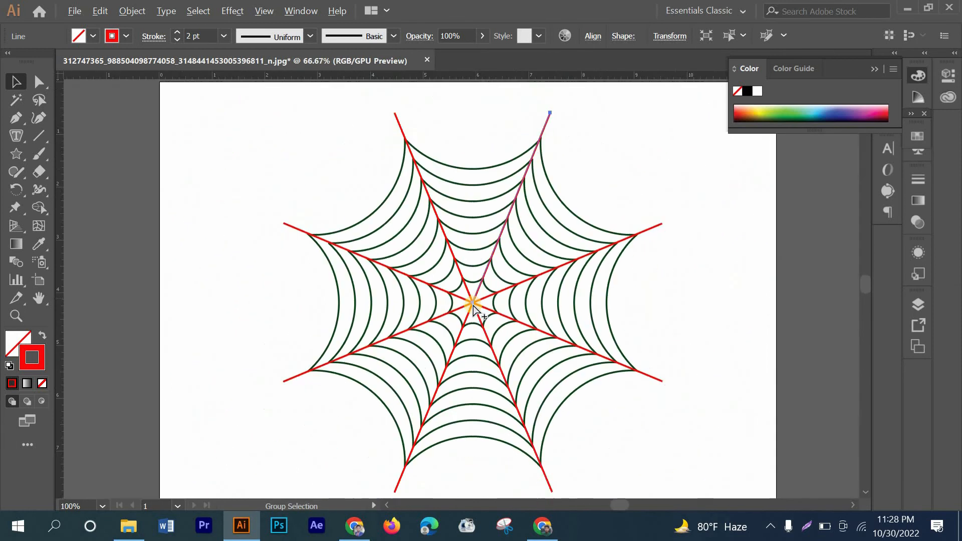
scroll(473, 306, down, 1)
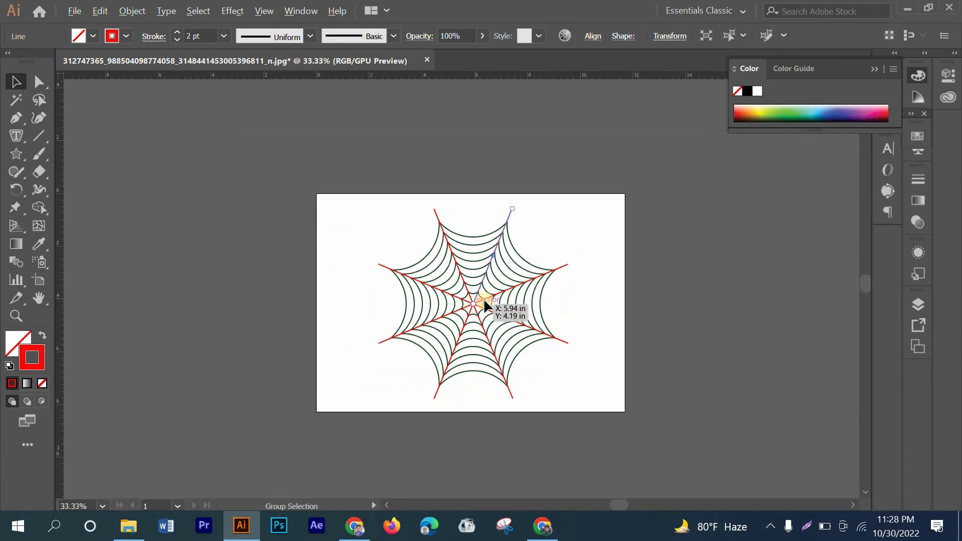
click(546, 296)
scroll(480, 314, up, 4)
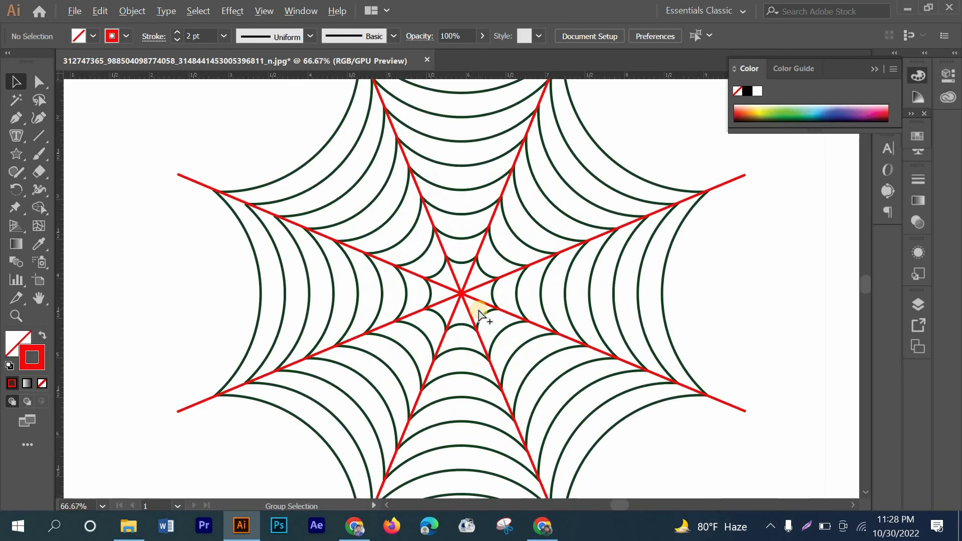
Try pulling the inner ends of the red lines from the web's centre out to the innermost ring, undo it, and deselect
click(450, 288)
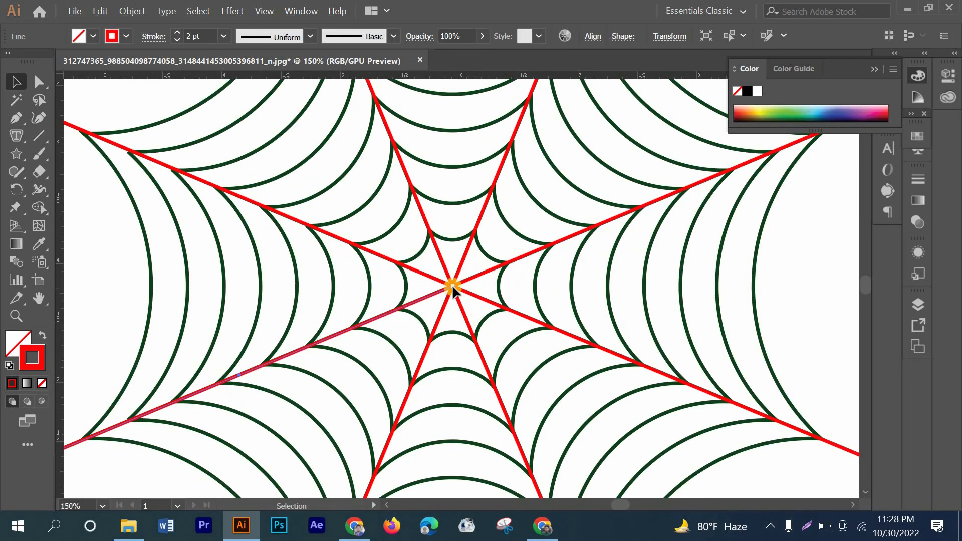
drag(452, 284, 399, 307)
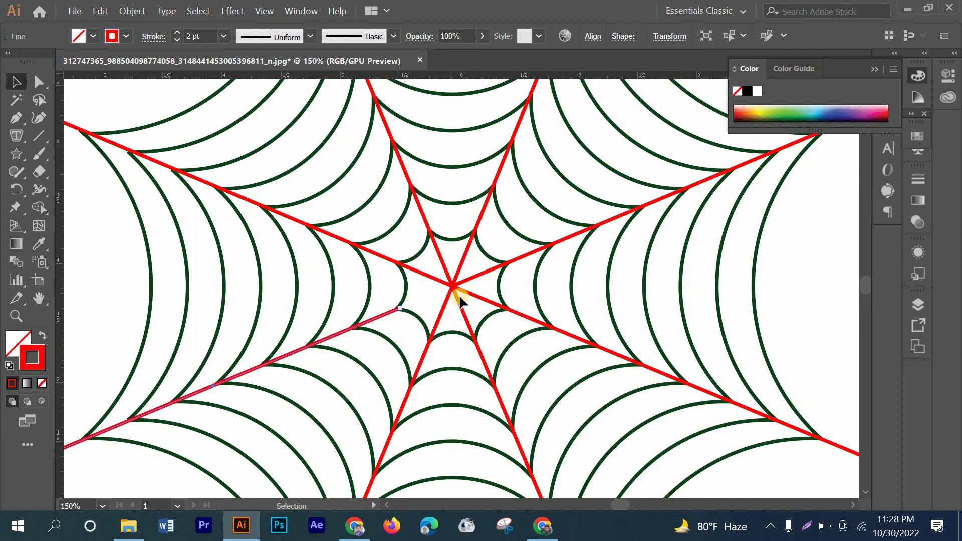
alt+scroll(458, 294, down, 2)
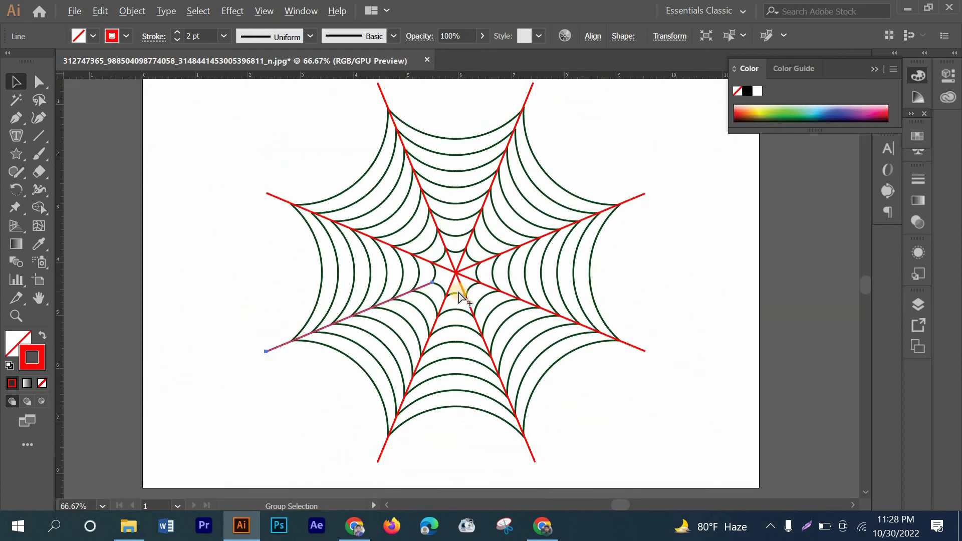
click(455, 272)
alt+scroll(455, 272, up, 1)
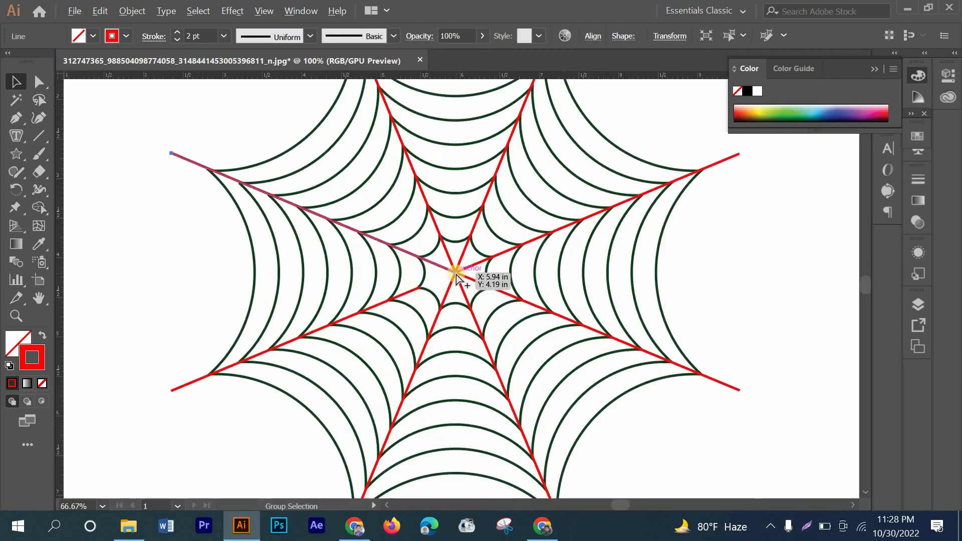
alt+scroll(455, 275, up, 2)
drag(449, 269, 422, 337)
key(ctrl+z)
key(ctrl+z)
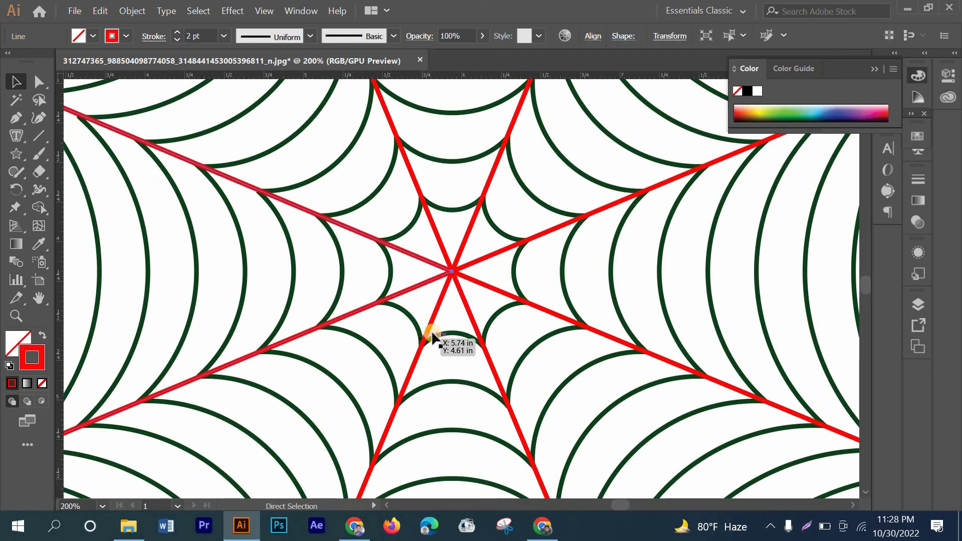
alt+scroll(506, 301, down, 1)
alt+scroll(507, 301, down, 3)
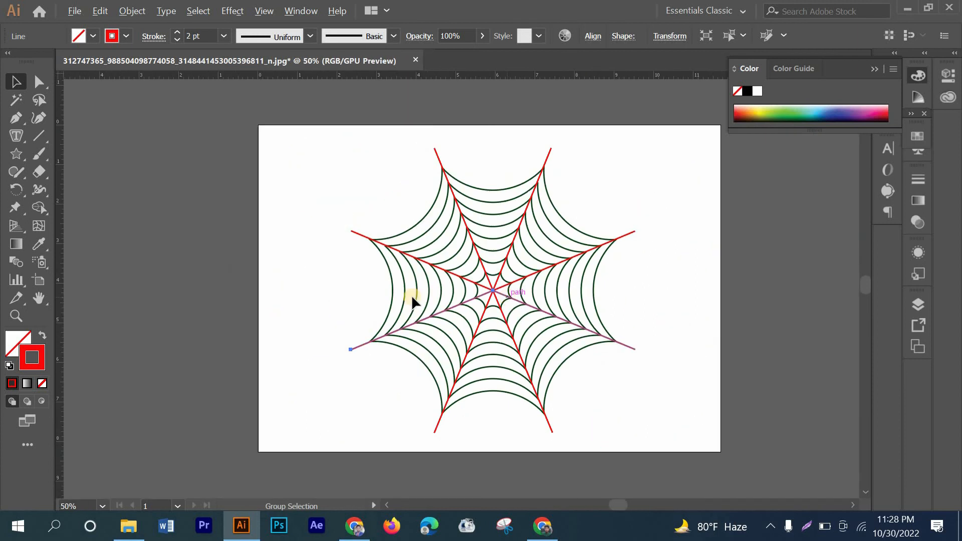
click(314, 289)
Bring the transparent spider PNG from File Explorer onto the artboard over the web
alt+scroll(518, 299, up, 1)
alt+scroll(519, 299, up, 1)
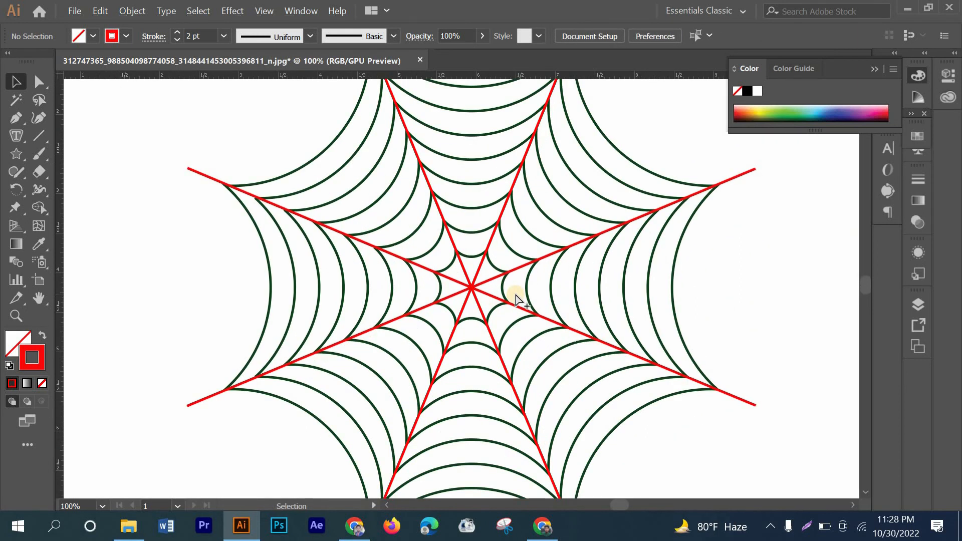
alt+scroll(519, 299, down, 1)
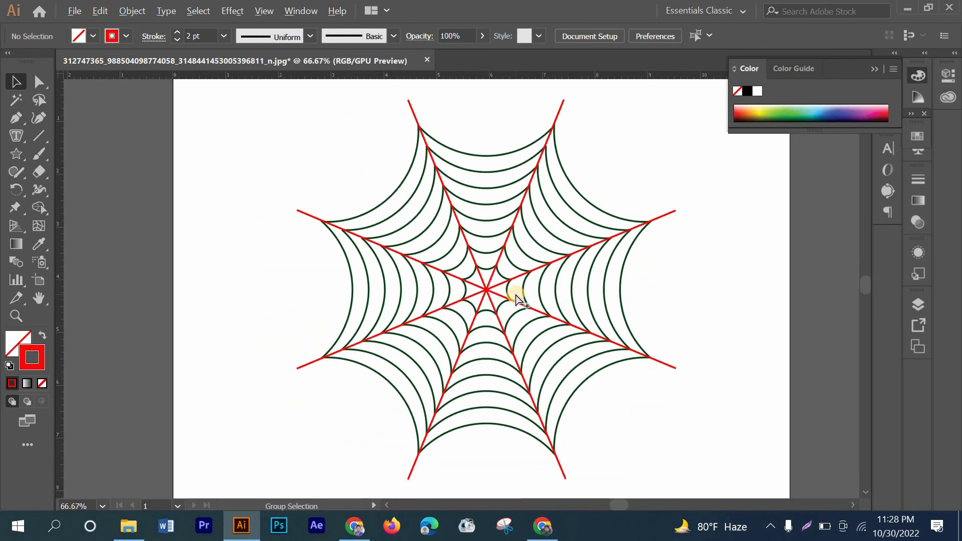
click(129, 526)
drag(210, 201, 484, 323)
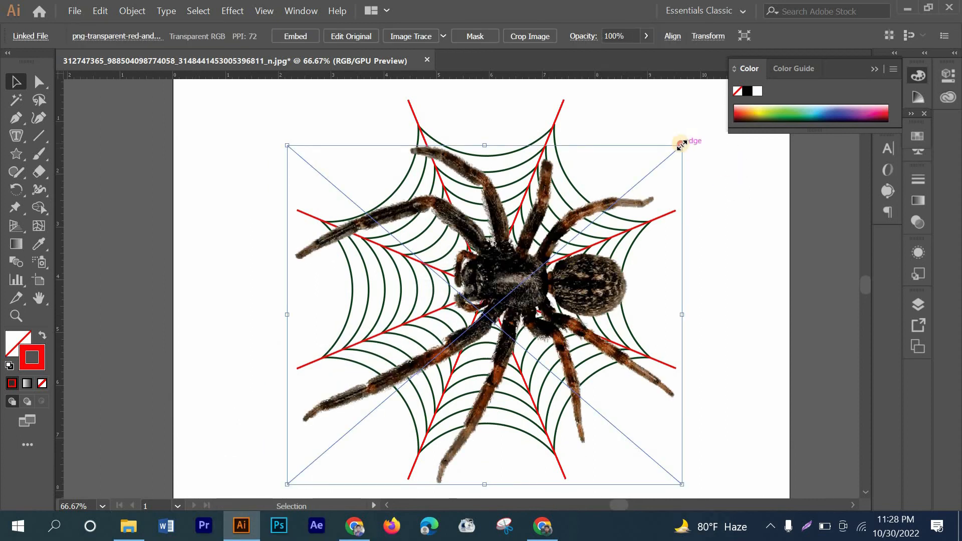
Scale the spider image to a little over half its placed size and centre it on the web
drag(682, 145, 559, 249)
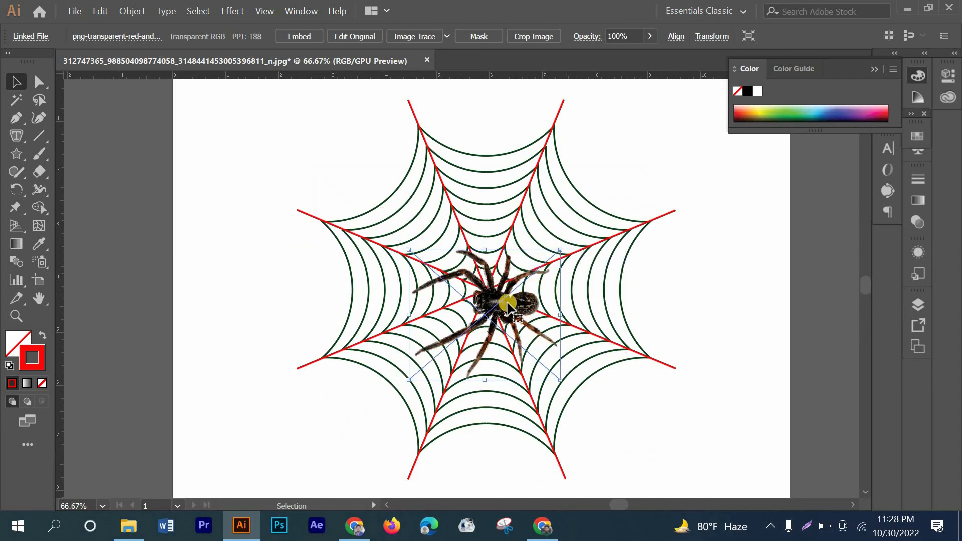
mouse_move(507, 302)
mouse_down()
mouse_move(499, 288)
mouse_move(492, 301)
mouse_up()
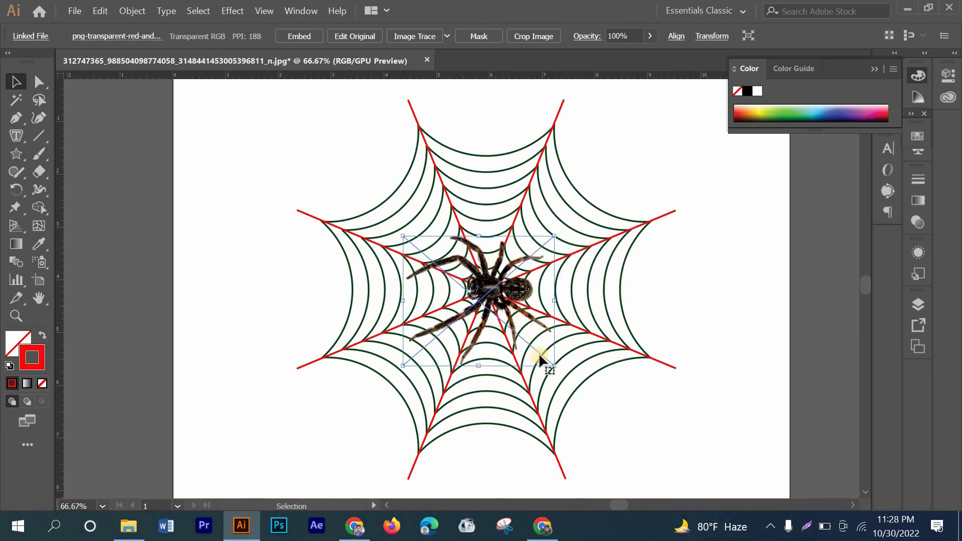
drag(553, 364, 595, 405)
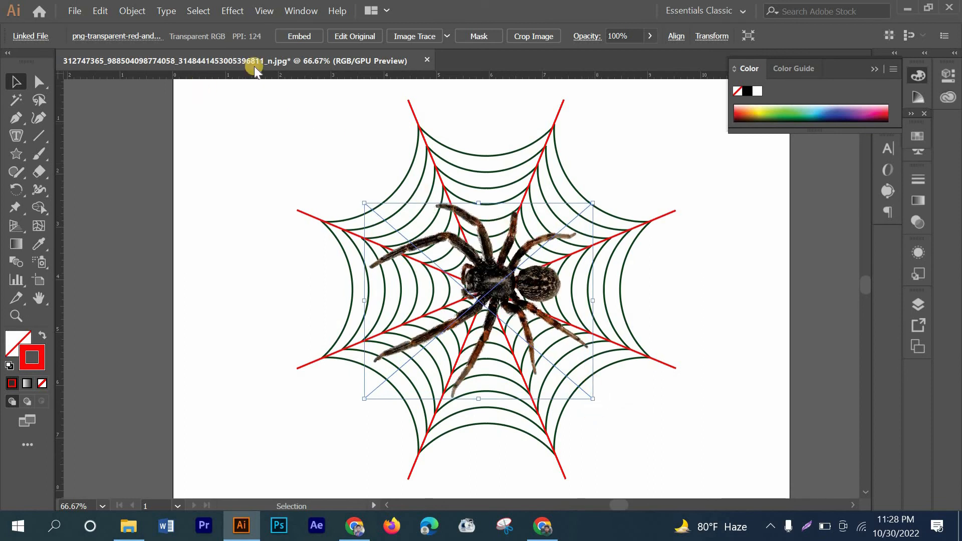
Embed the linked spider image in the document and deselect it
click(286, 37)
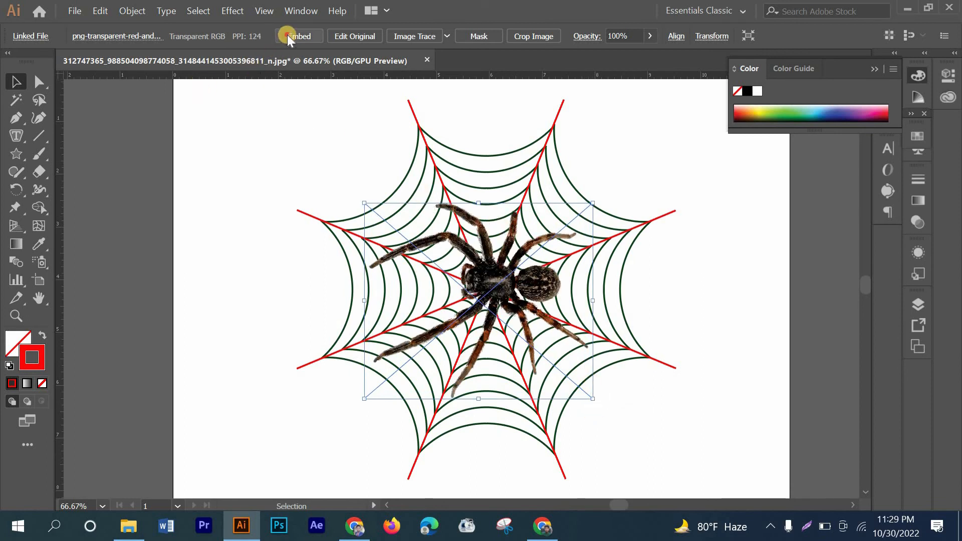
click(289, 125)
key(ctrl+minus)
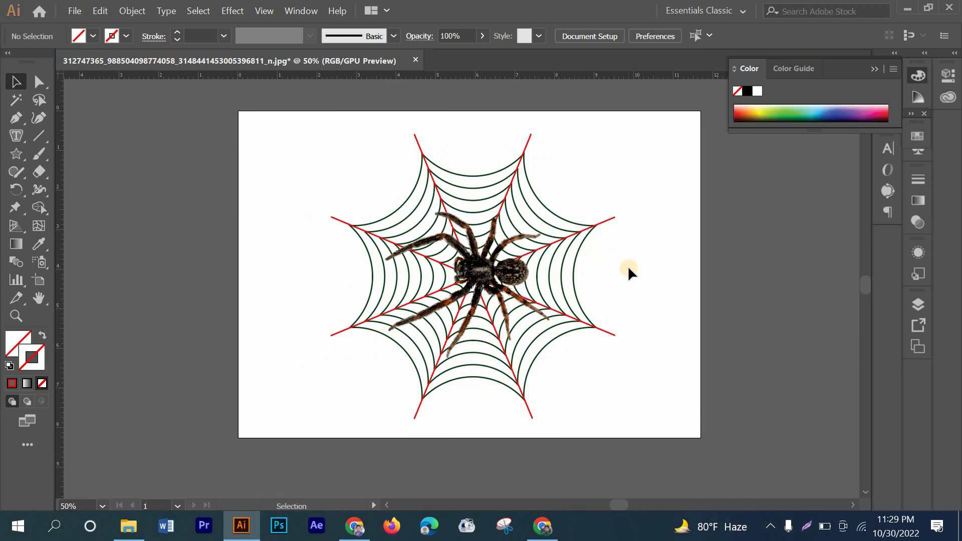
Examine the finished web with the spider on it, both up close and as a whole
scroll(606, 255, up, 1)
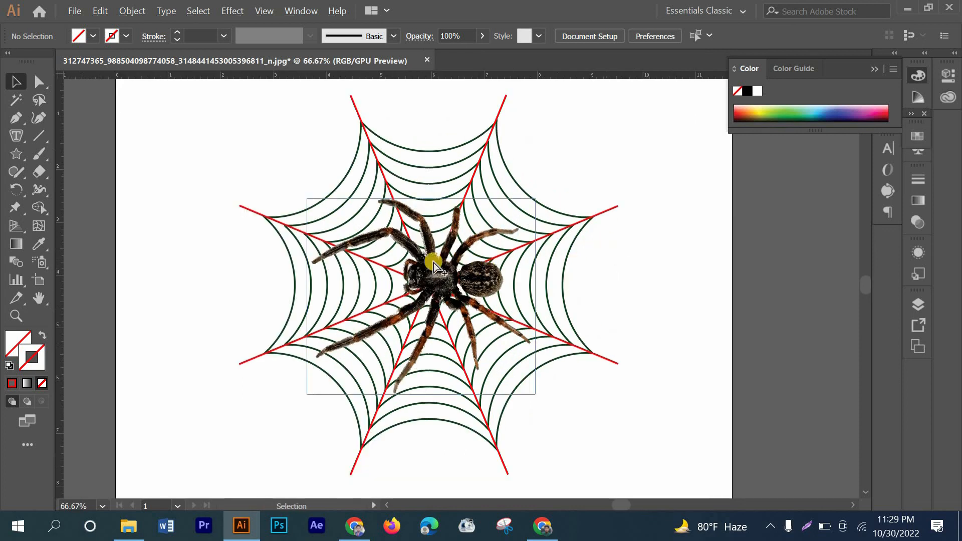
scroll(423, 263, up, 1)
scroll(420, 263, down, 1)
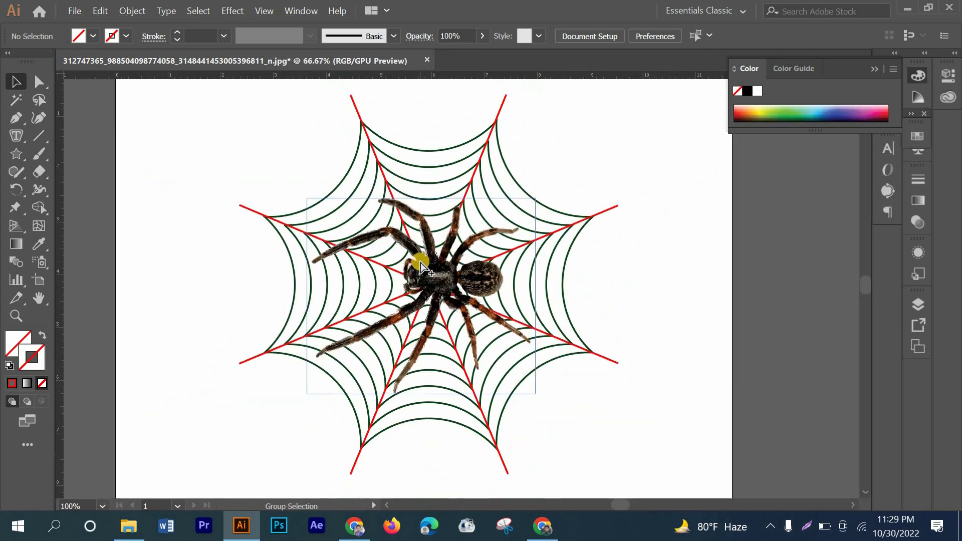
scroll(555, 260, down, 1)
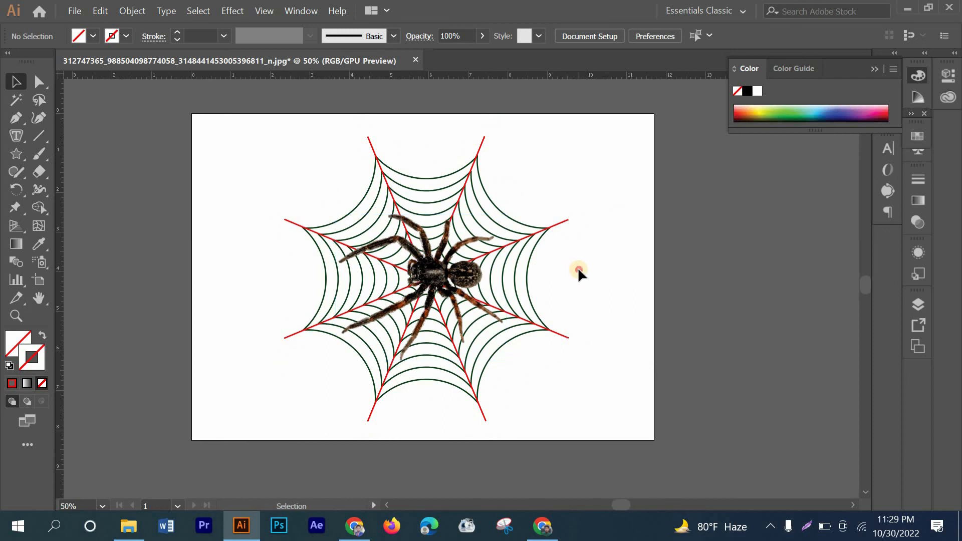
scroll(580, 269, up, 3)
scroll(582, 266, down, 3)
scroll(383, 244, up, 1)
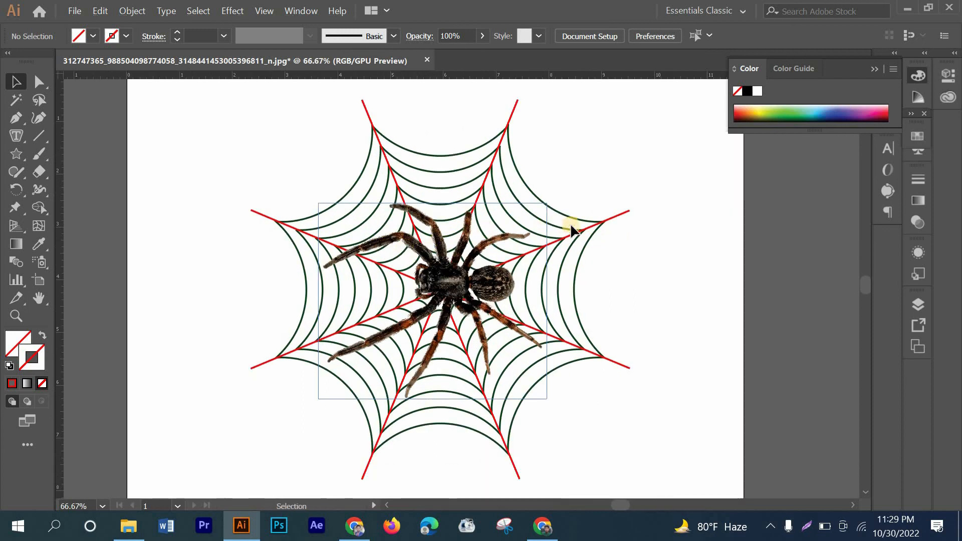
scroll(671, 208, up, 1)
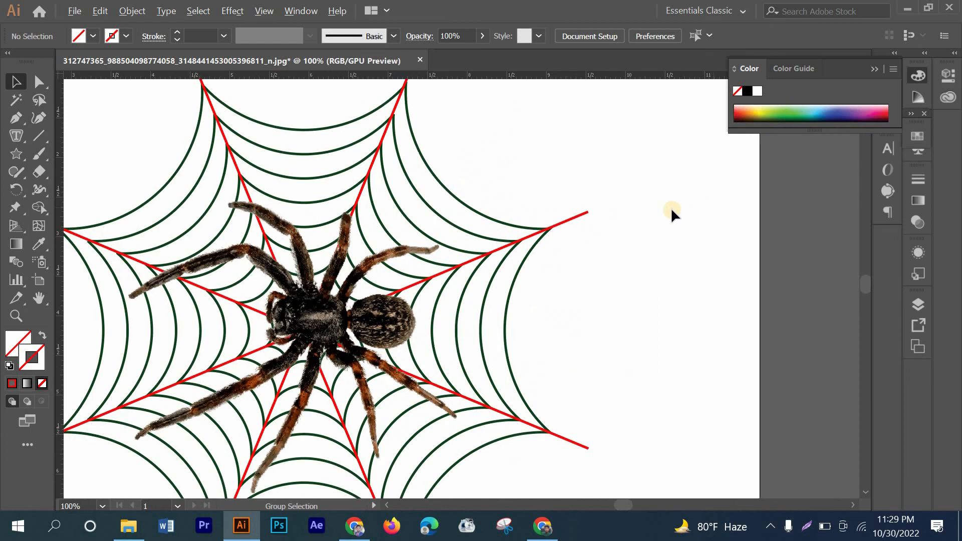
scroll(673, 207, down, 1)
scroll(421, 215, up, 2)
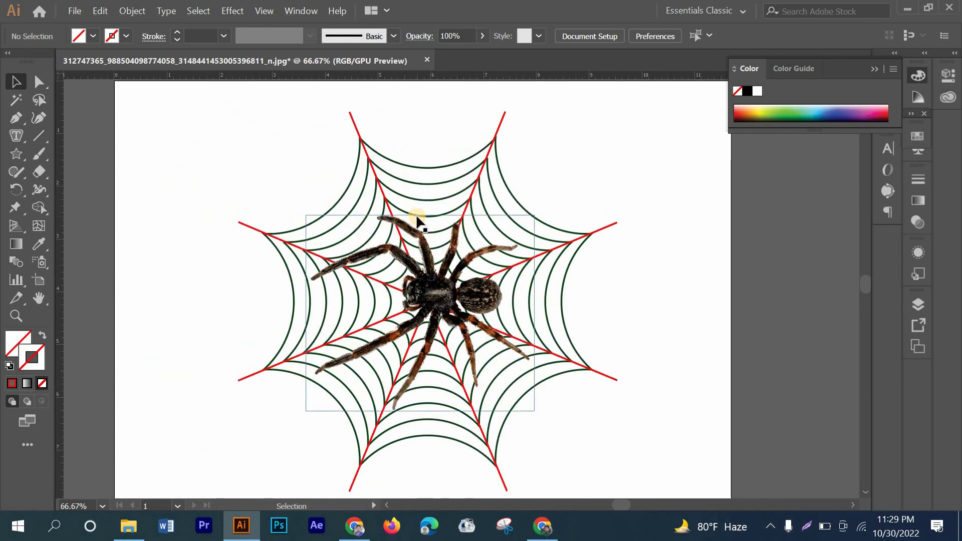
scroll(416, 214, down, 2)
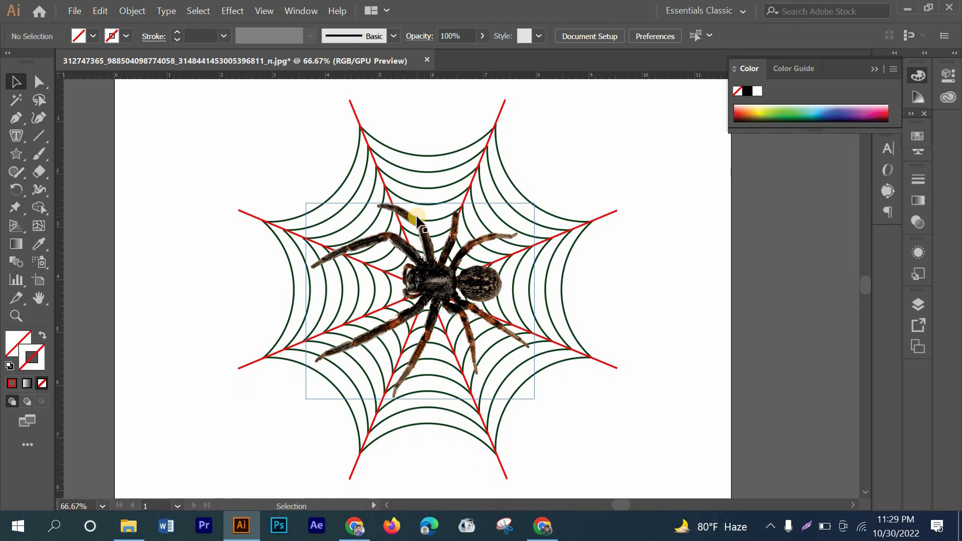